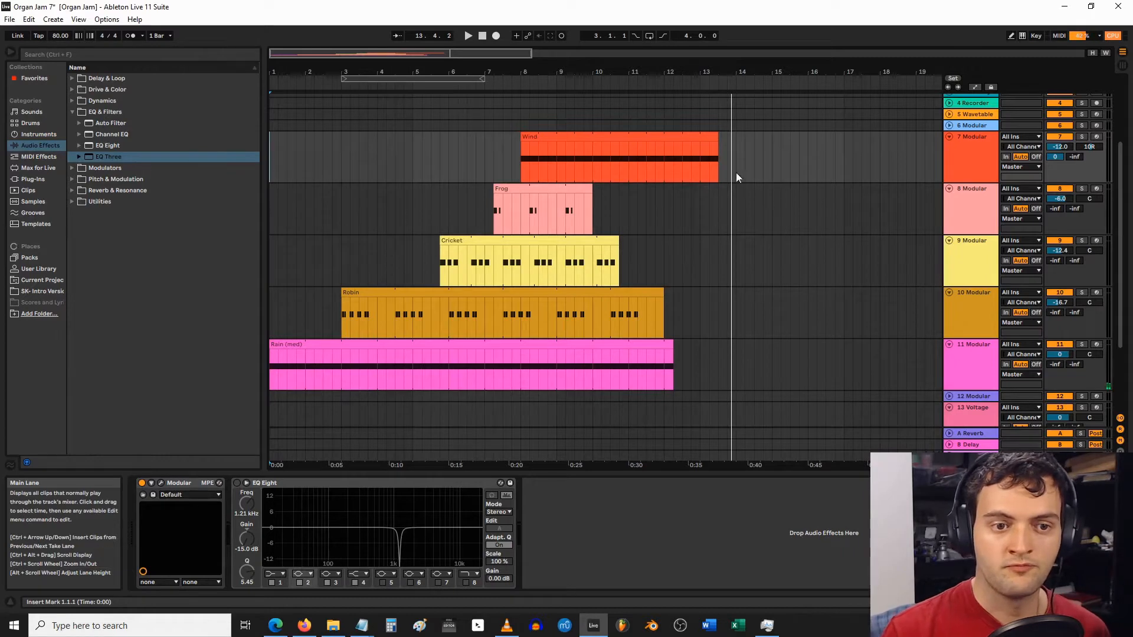
In track 12's Modular, patch VCF8 BP to Signal Tool input A, ABS A to the filter's Audio In, and 48dB LP to main output L.
left_click(976, 398)
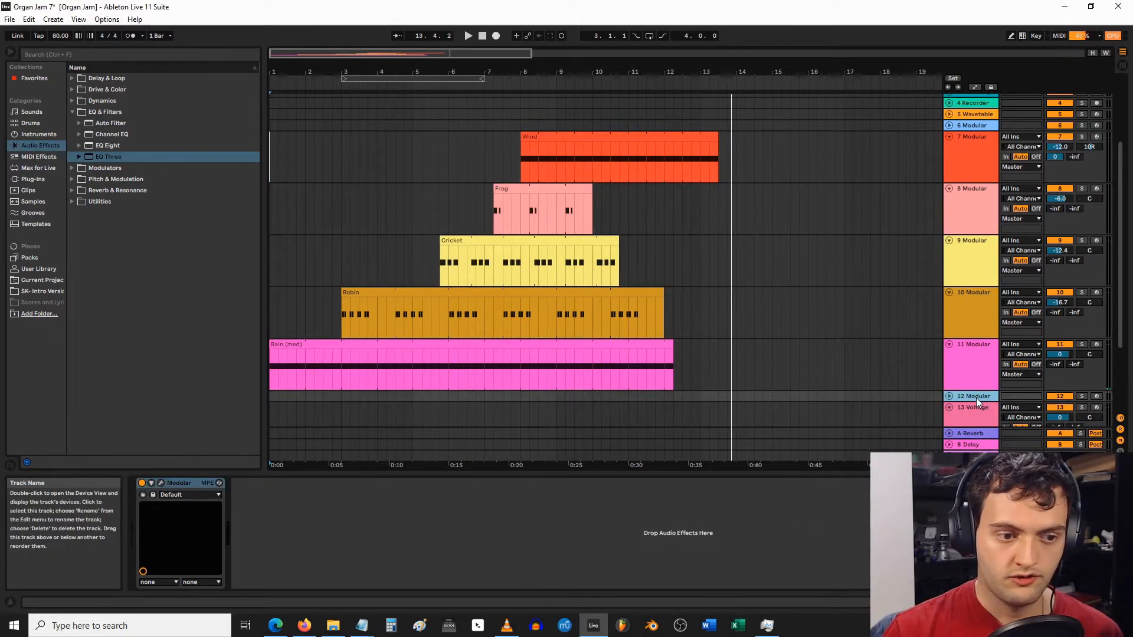
left_click(160, 484)
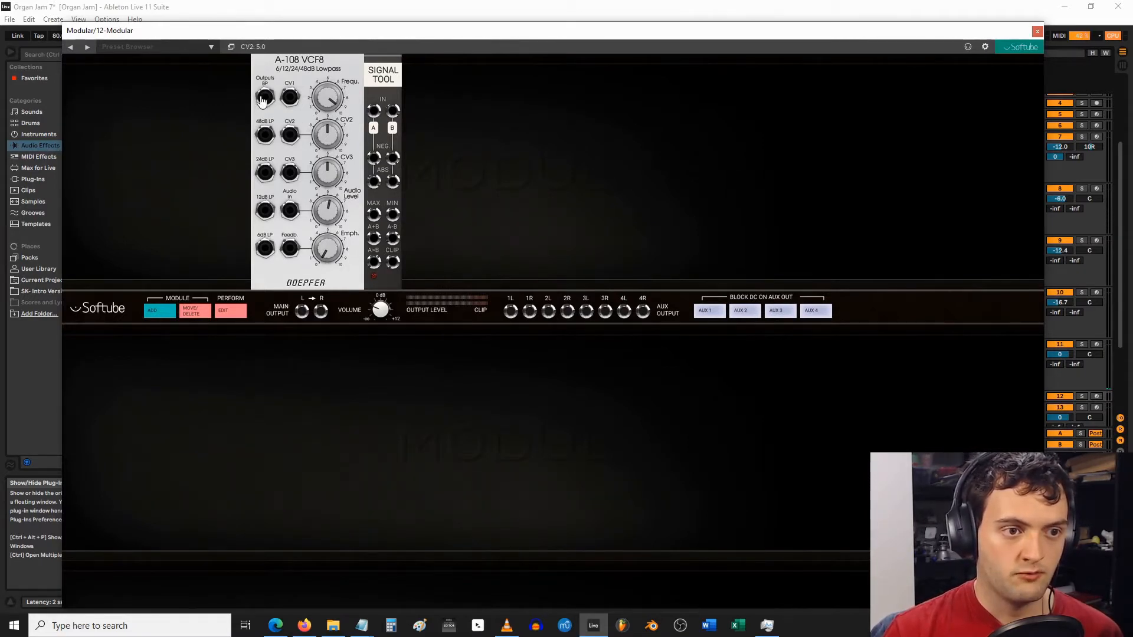
left_click_drag(266, 102, 374, 112)
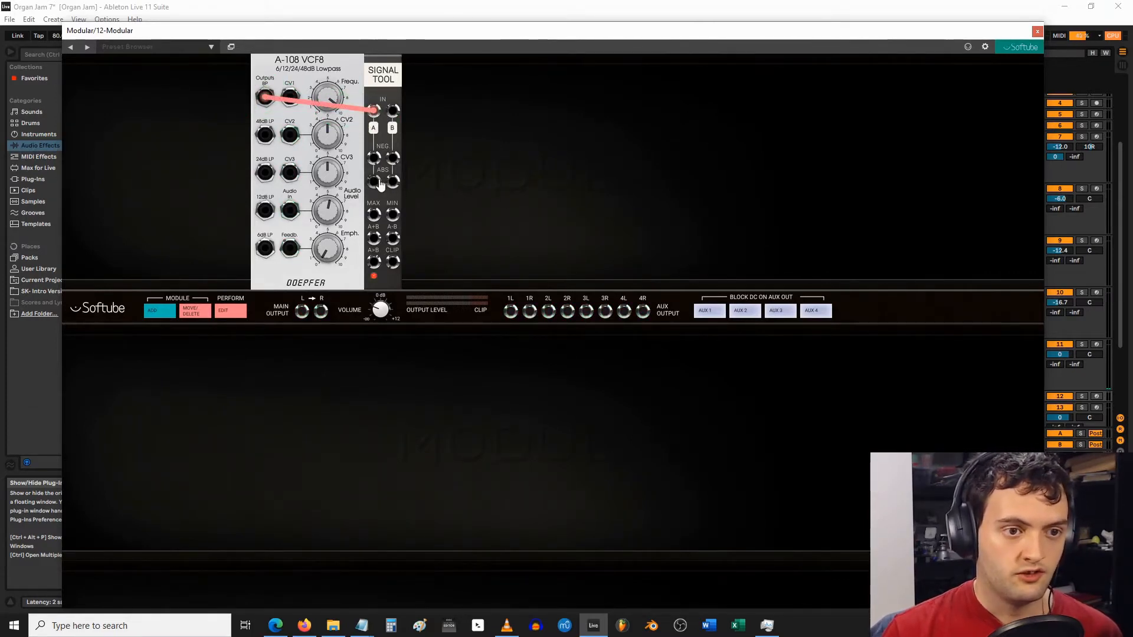
left_click_drag(377, 184, 290, 211)
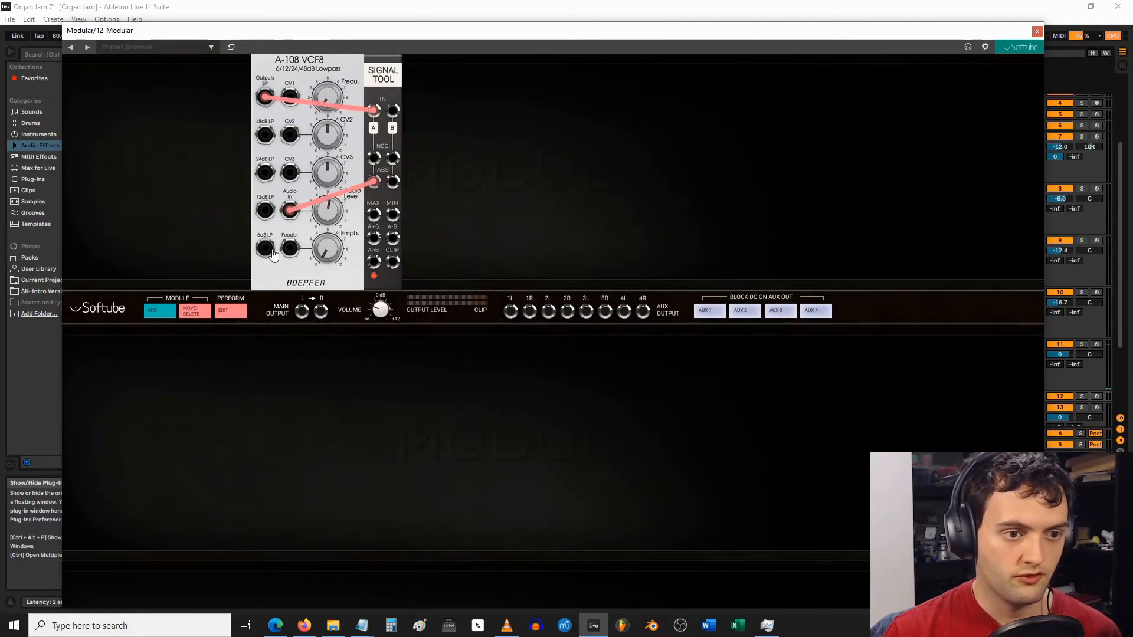
left_click_drag(265, 134, 301, 311)
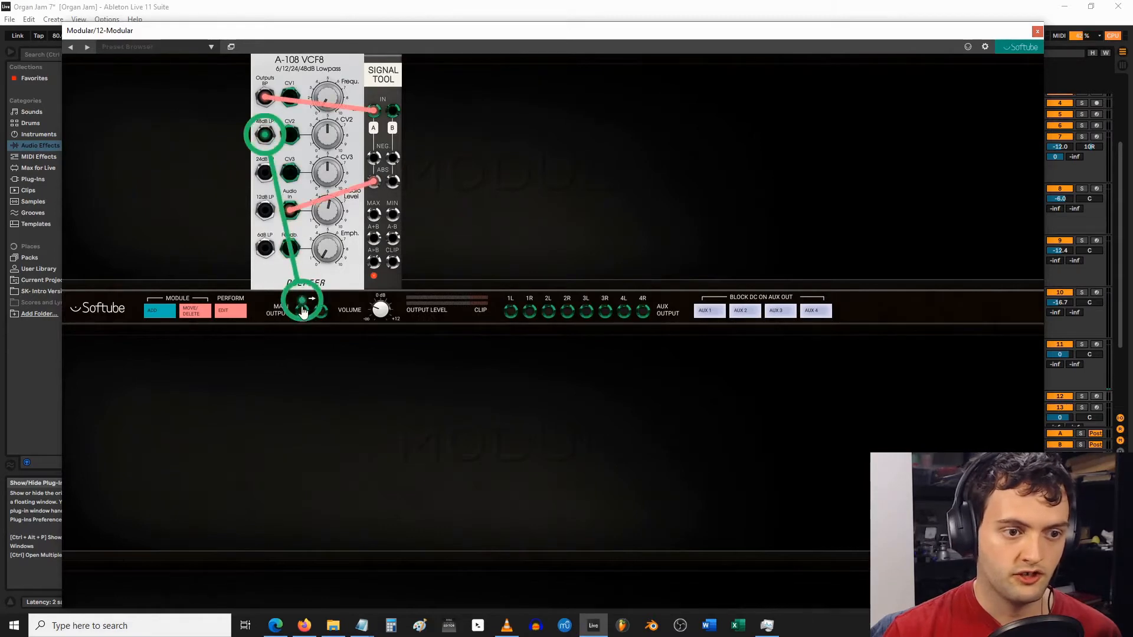
Adjust the VCF8's Frequency to vary the feedback sound and raise its Audio Level to 10.0.
mouse_move(328, 87)
left_mouse_down()
mouse_move(336, 56)
mouse_move(328, 89)
left_mouse_up()
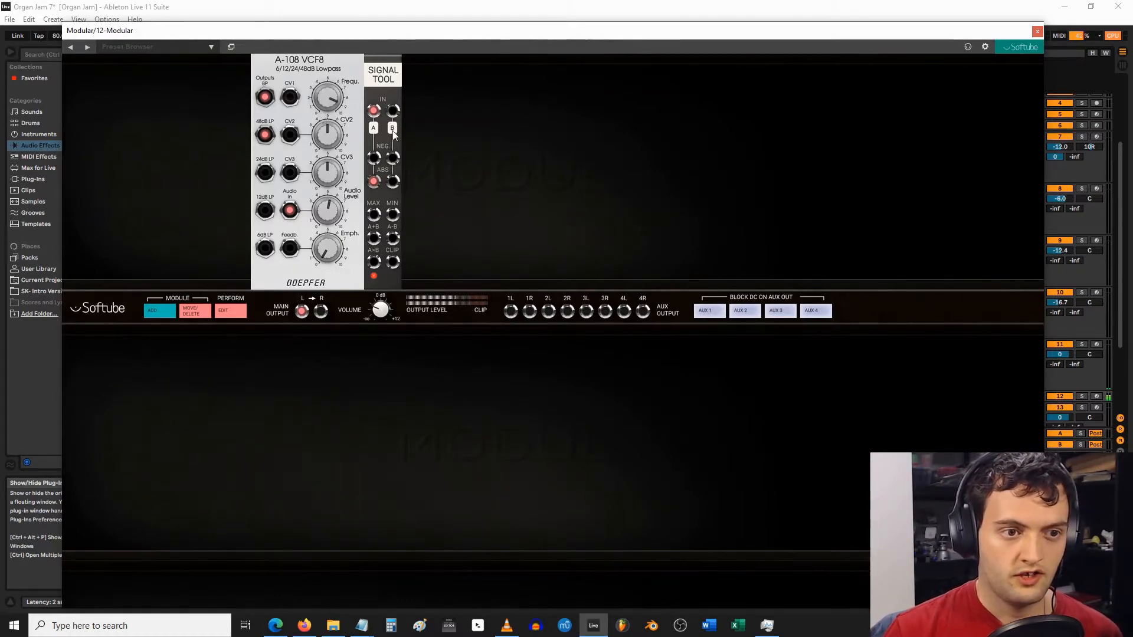
mouse_move(331, 131)
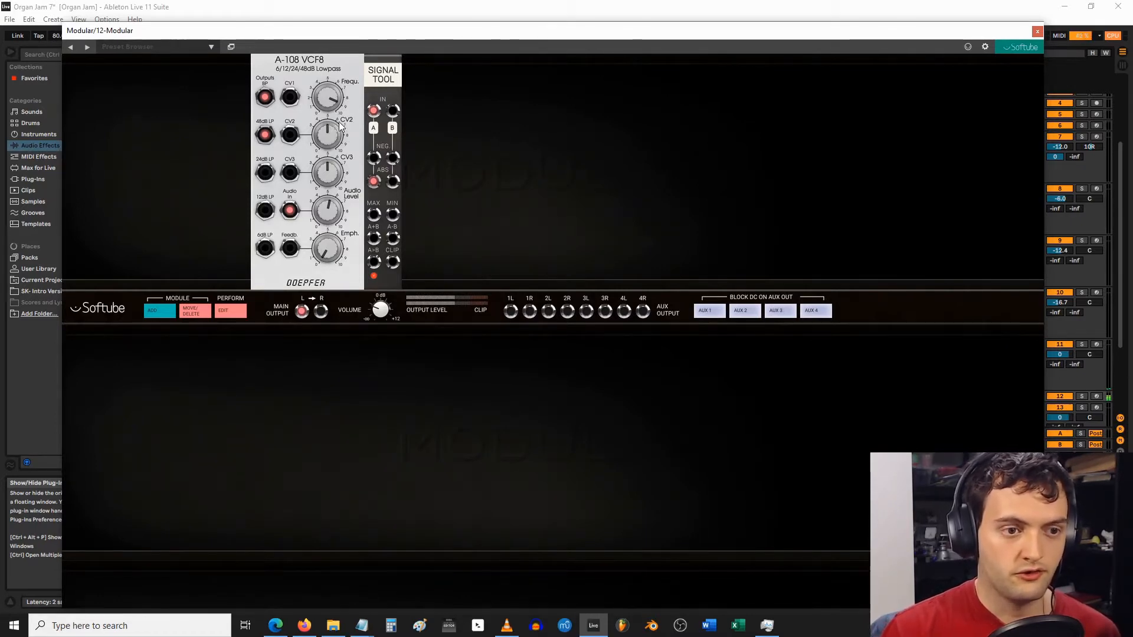
mouse_move(328, 92)
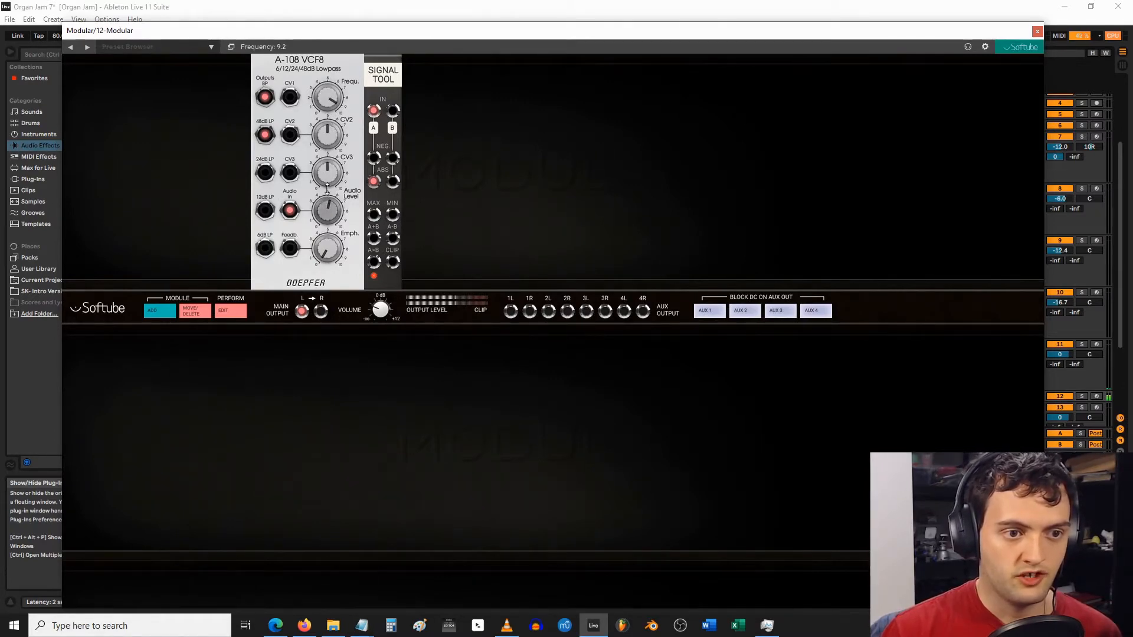
left_click_drag(324, 102, 326, 112)
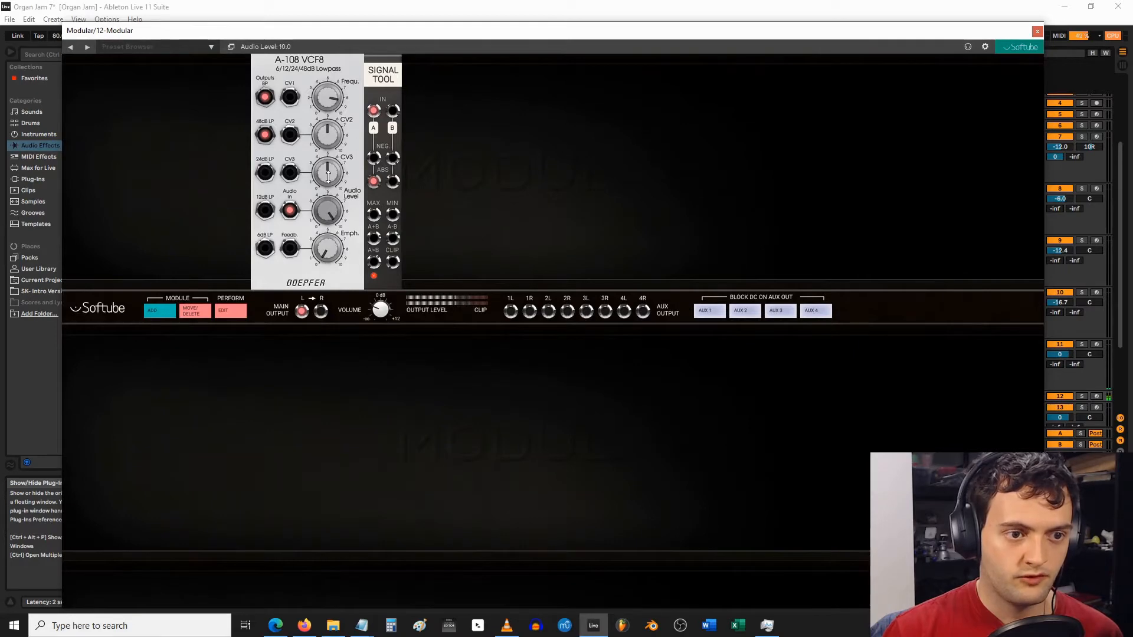
left_click_drag(334, 196, 332, 177)
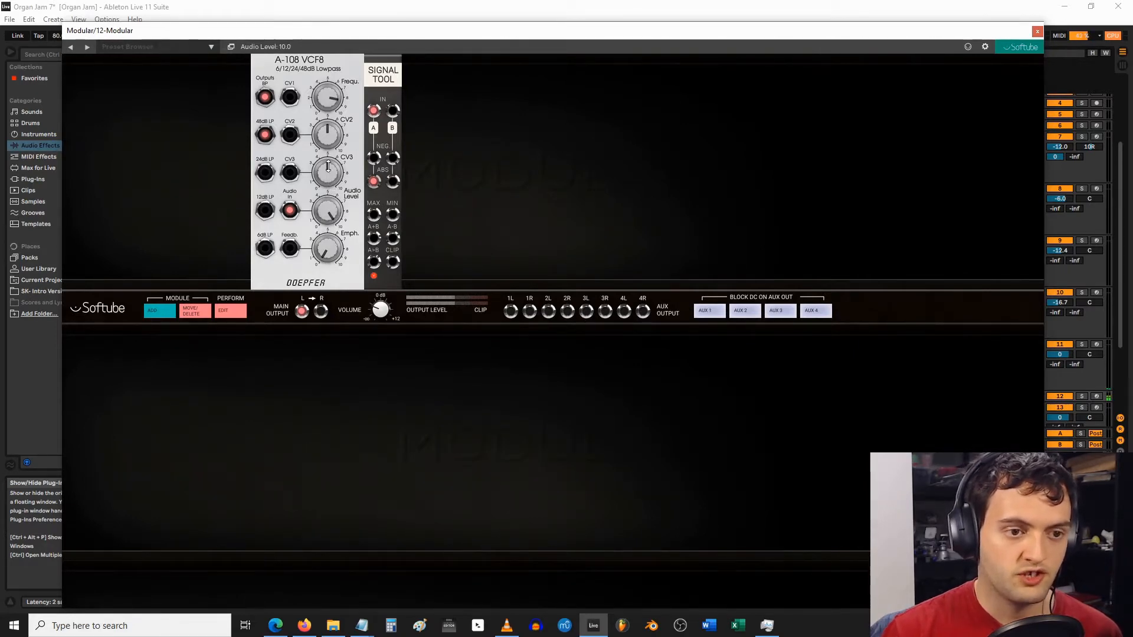
left_click_drag(321, 99, 321, 103)
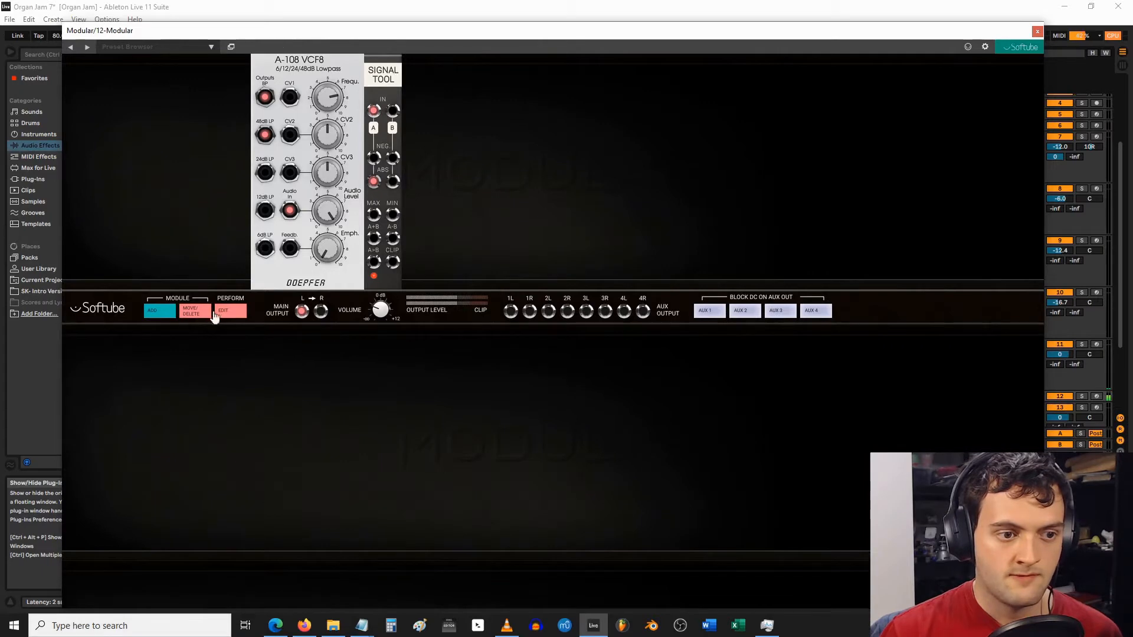
Unplug the VCF8 from main output L and add a Korgasmatron II module beside the Signal Tool.
left_click_drag(301, 311, 242, 264)
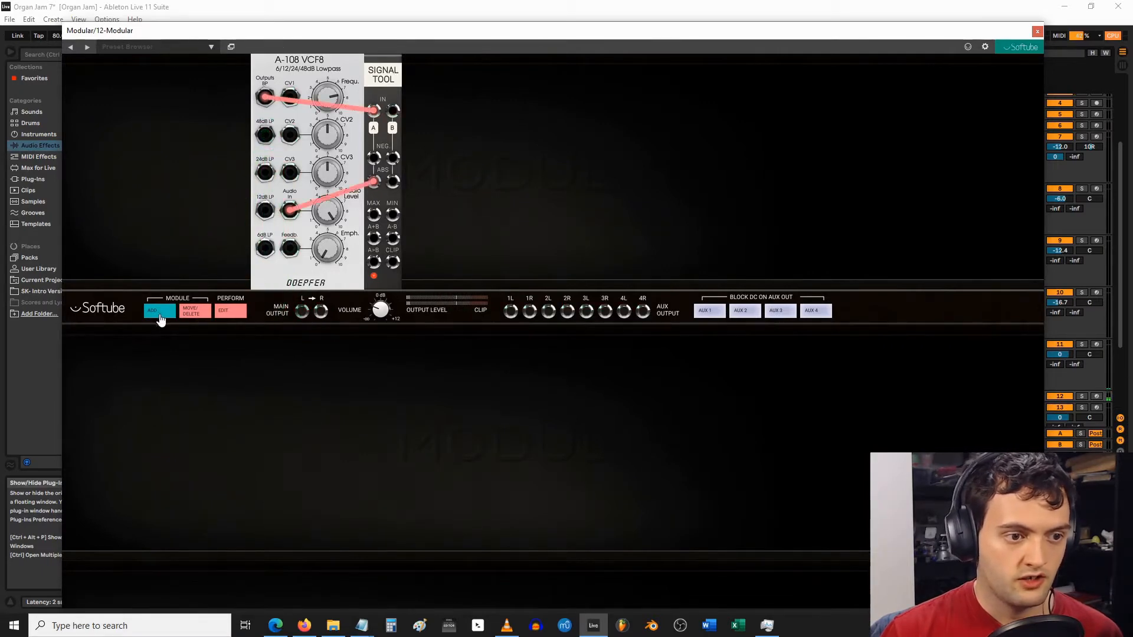
left_click(160, 312)
left_click(829, 118)
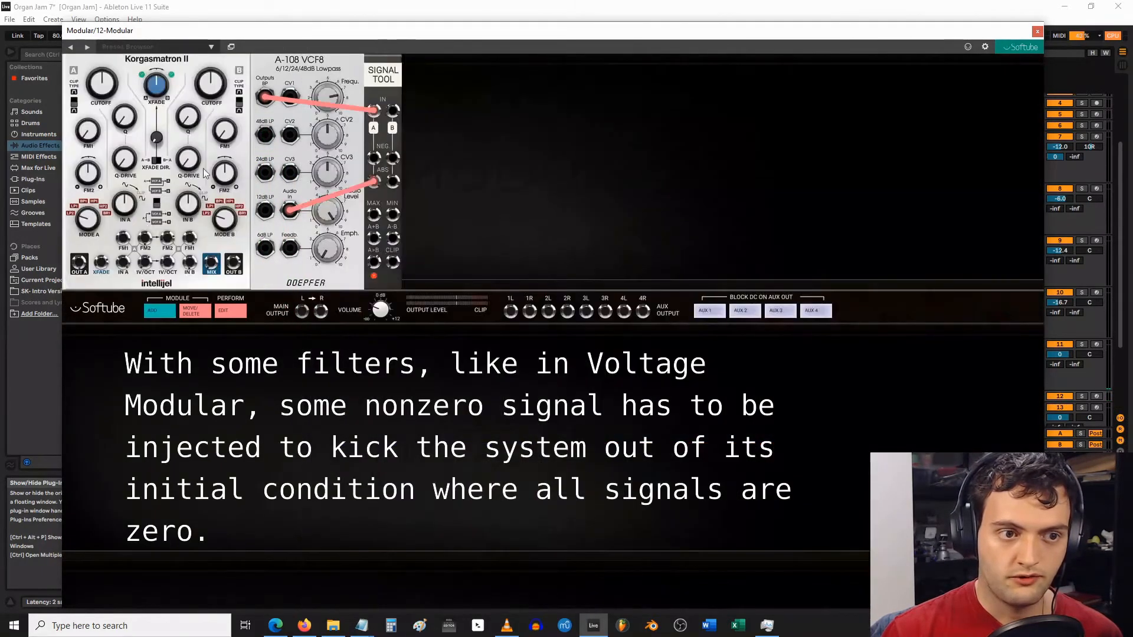
left_click(190, 311)
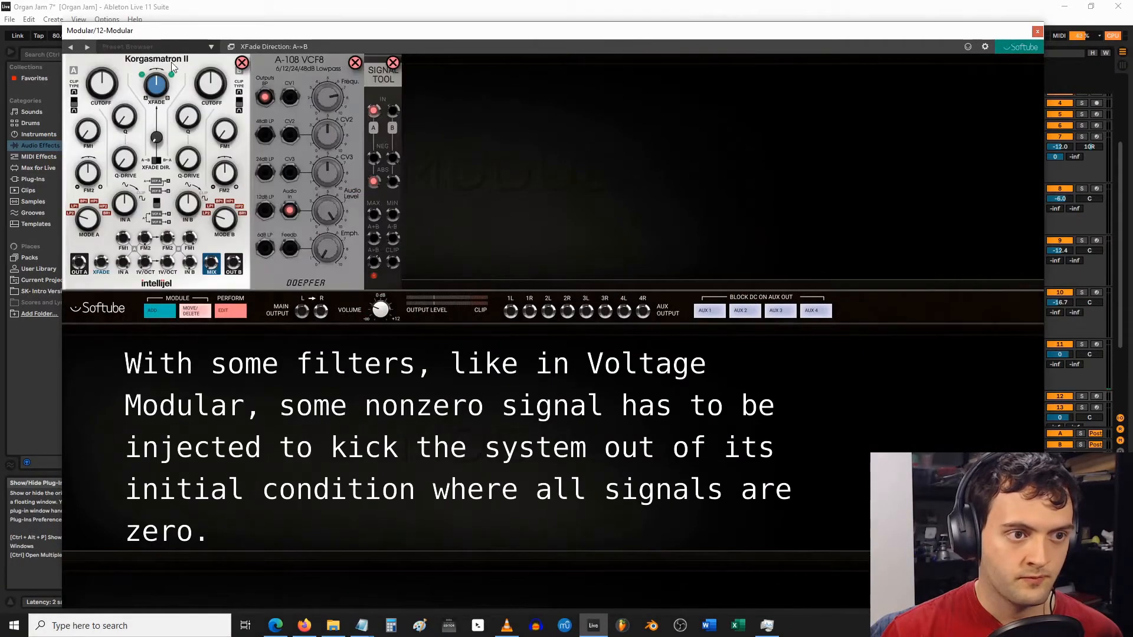
left_click_drag(172, 62, 505, 88)
left_click(244, 312)
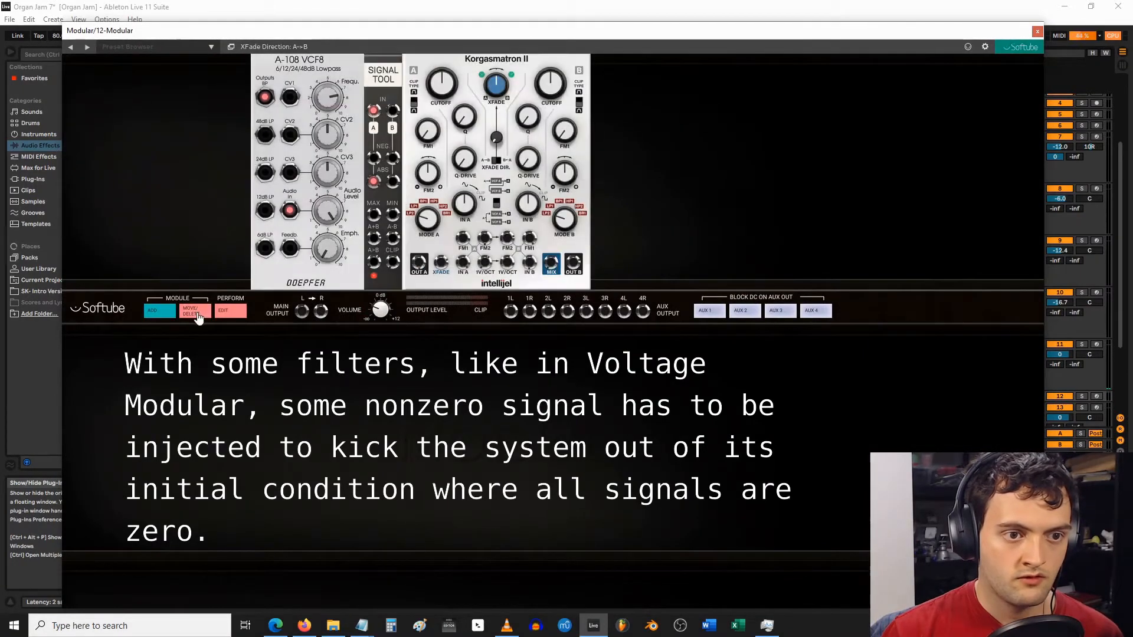
Patch Korgasmatron Out A to Signal Tool input B and main output L, with ABS B feeding back into In A.
left_click(417, 269)
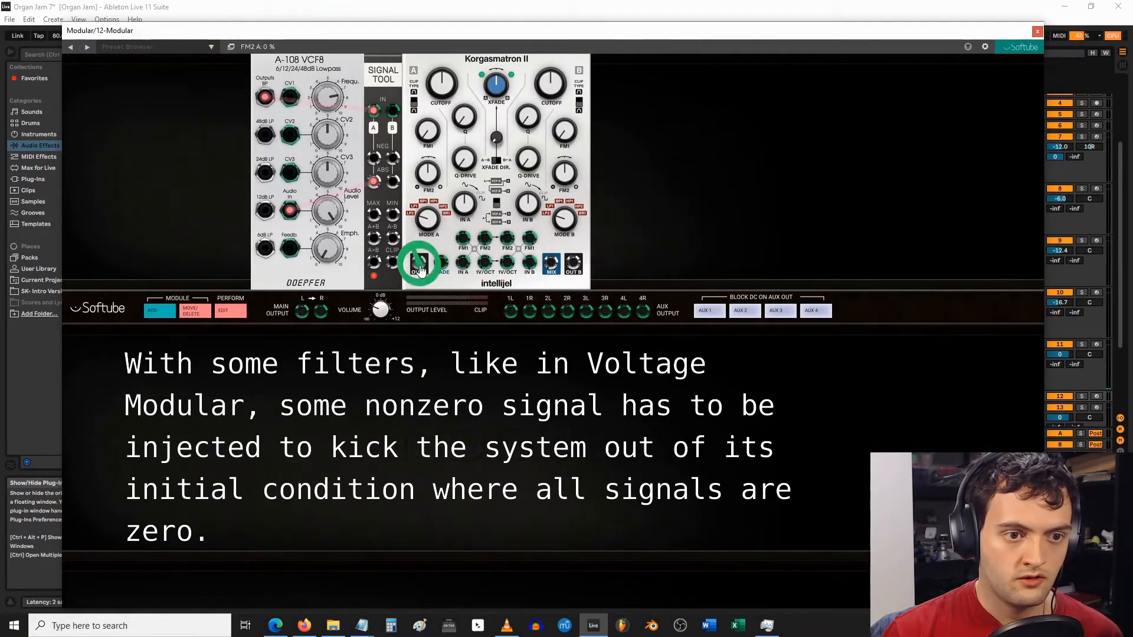
left_click_drag(419, 266, 393, 114)
left_click_drag(395, 185, 303, 314)
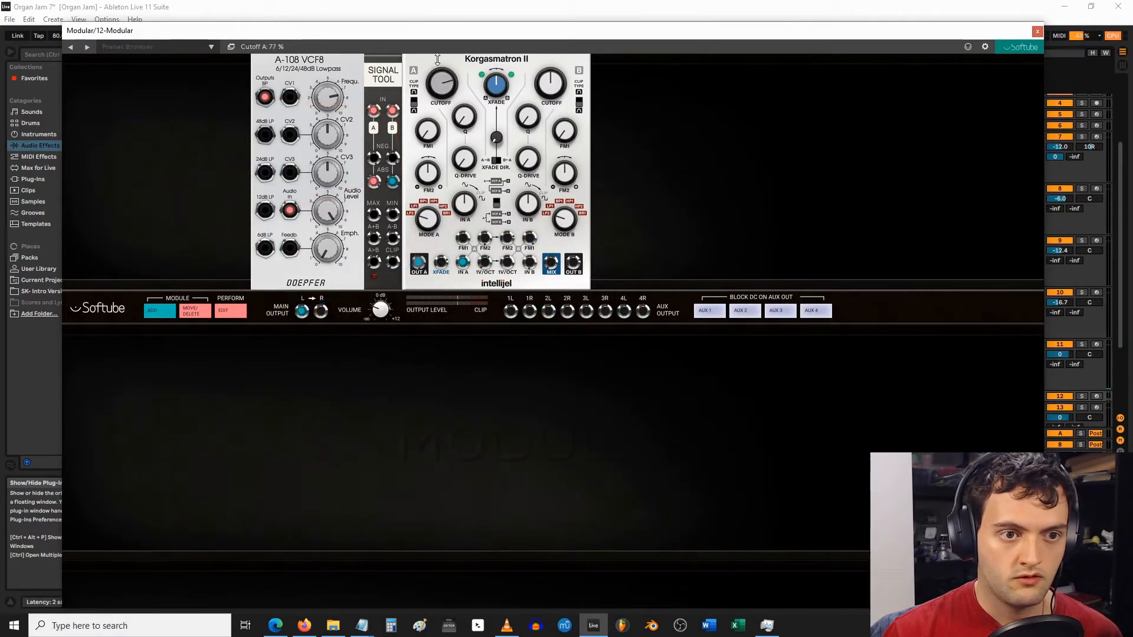
Set the Korgasmatron's In A level to 86% and Cutoff A to 53% while sweeping the feedback sound.
left_click_drag(437, 59, 437, 54)
left_click_drag(463, 164, 462, 159)
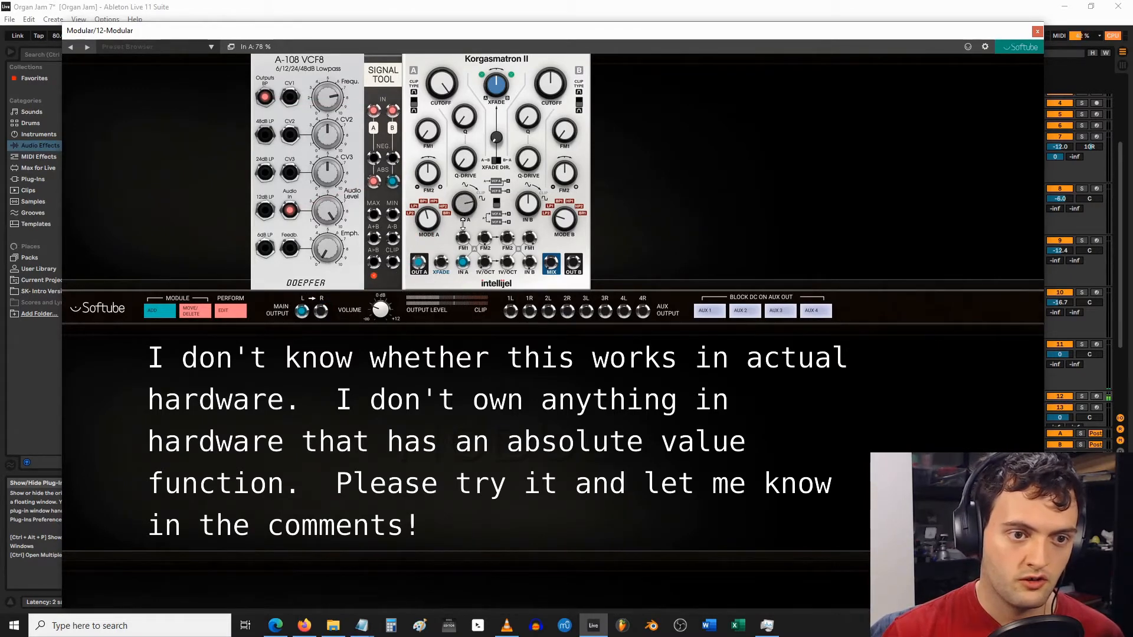
left_click_drag(434, 105, 442, 114)
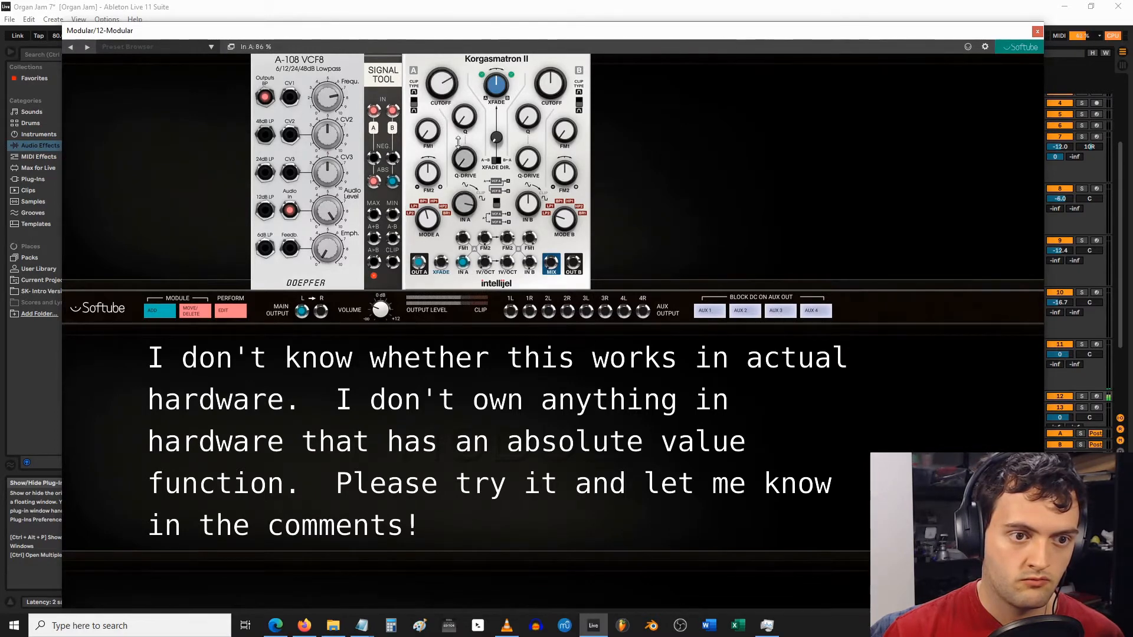
left_click_drag(439, 84, 439, 89)
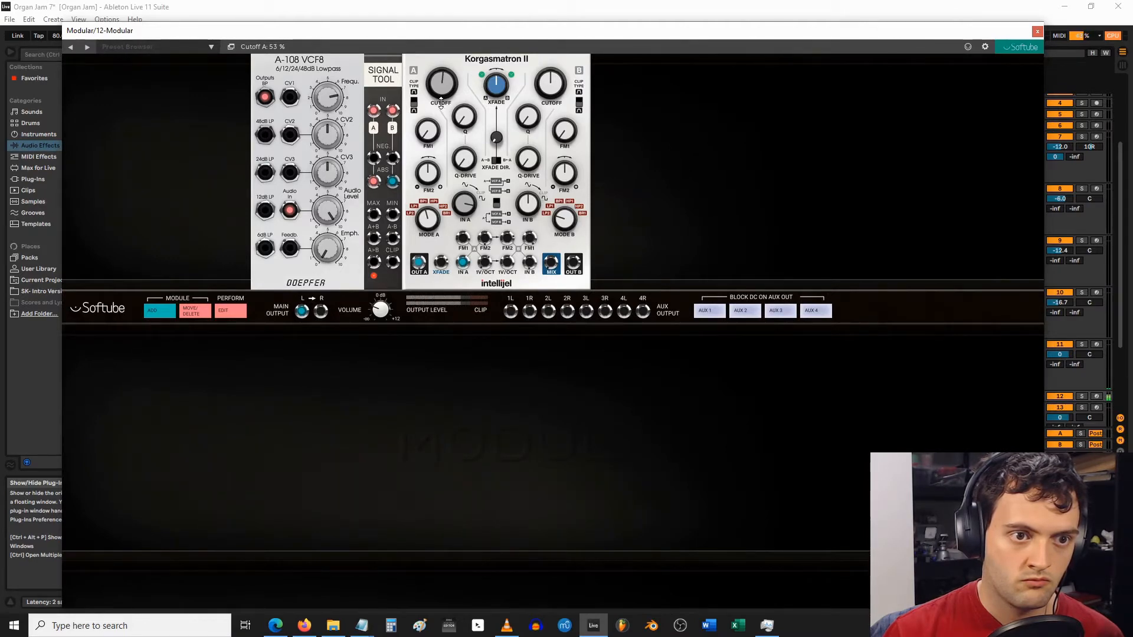
Disconnect the cable from main output L and close track 12's Modular window.
mouse_move(302, 311)
left_mouse_down()
mouse_move(328, 292)
mouse_move(347, 302)
mouse_move(714, 210)
left_mouse_up()
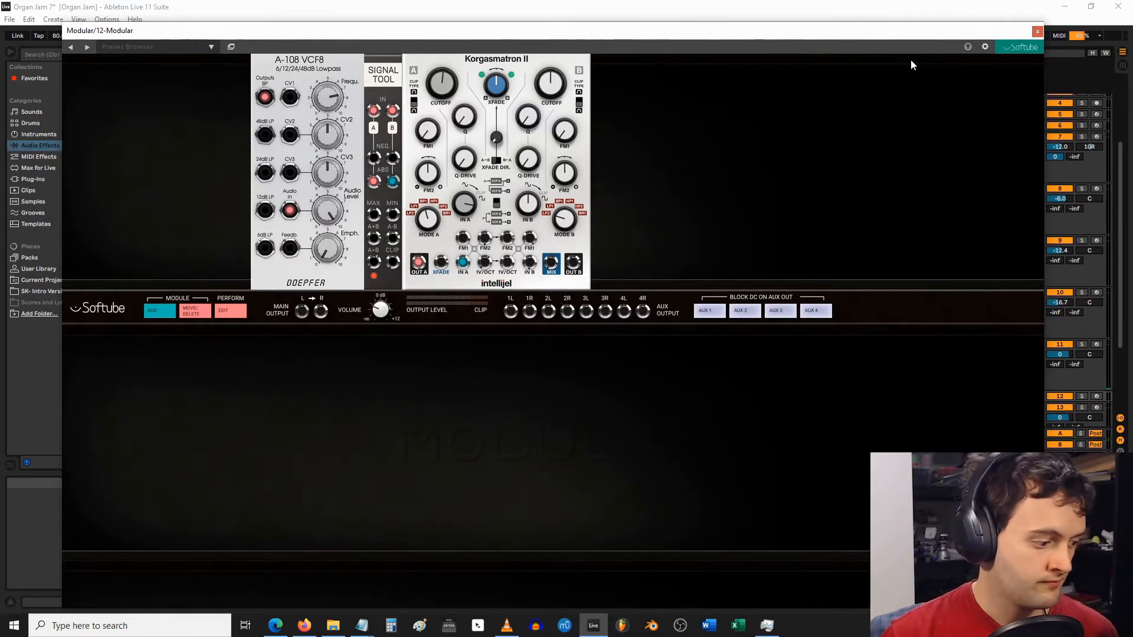
left_click(1037, 31)
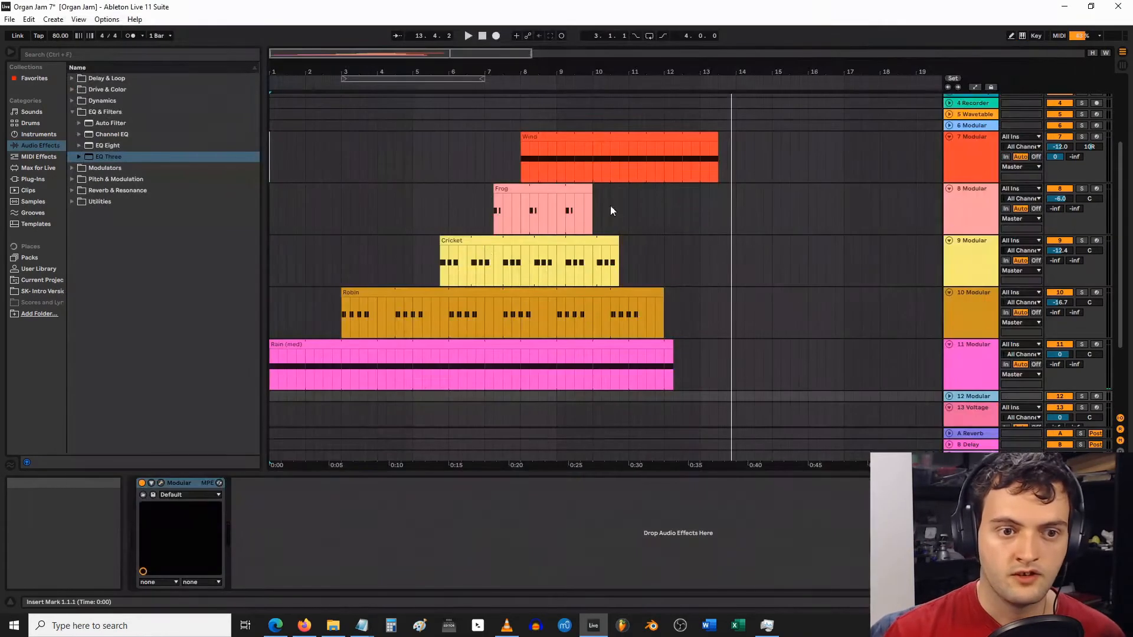
Switch to Session View and launch the Rain (med) clip on track 11.
left_click(736, 363)
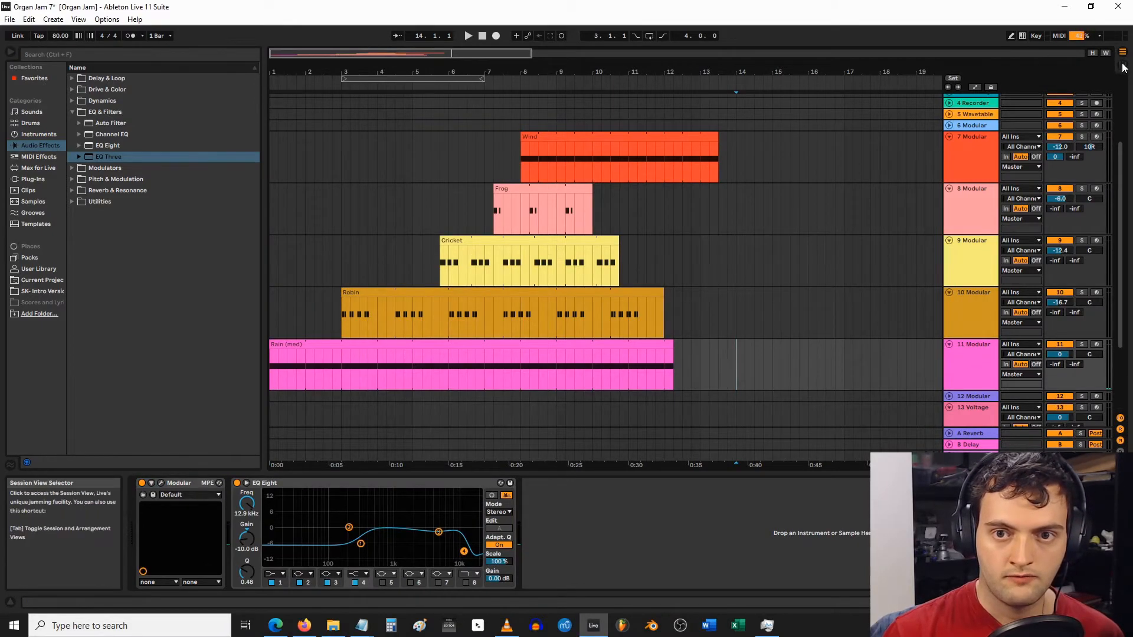
key("Tab")
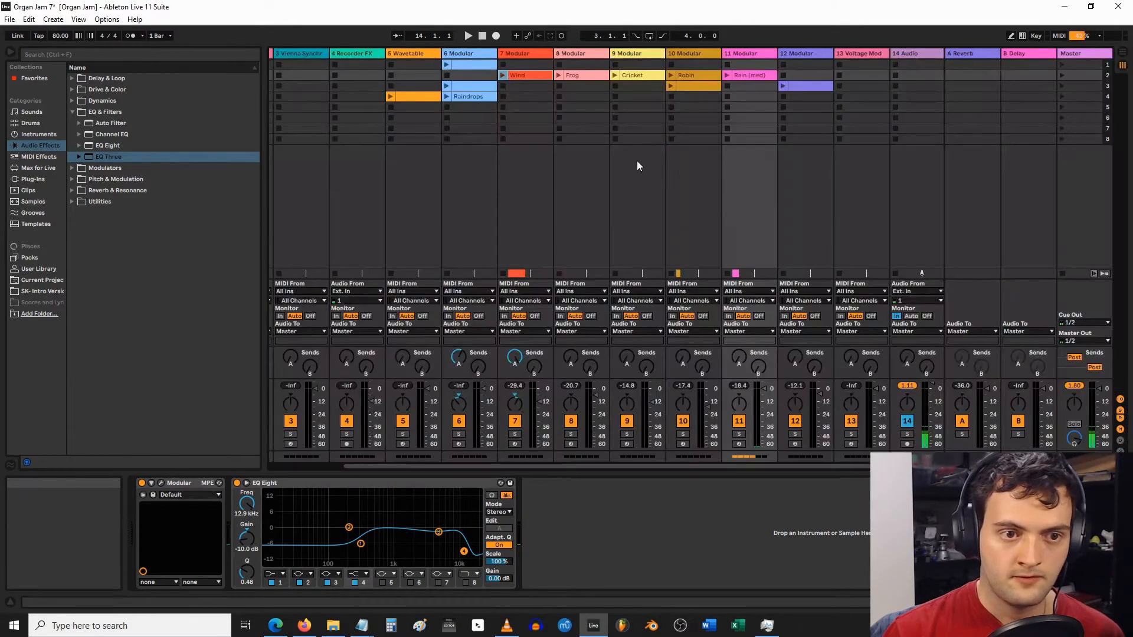
left_click(727, 75)
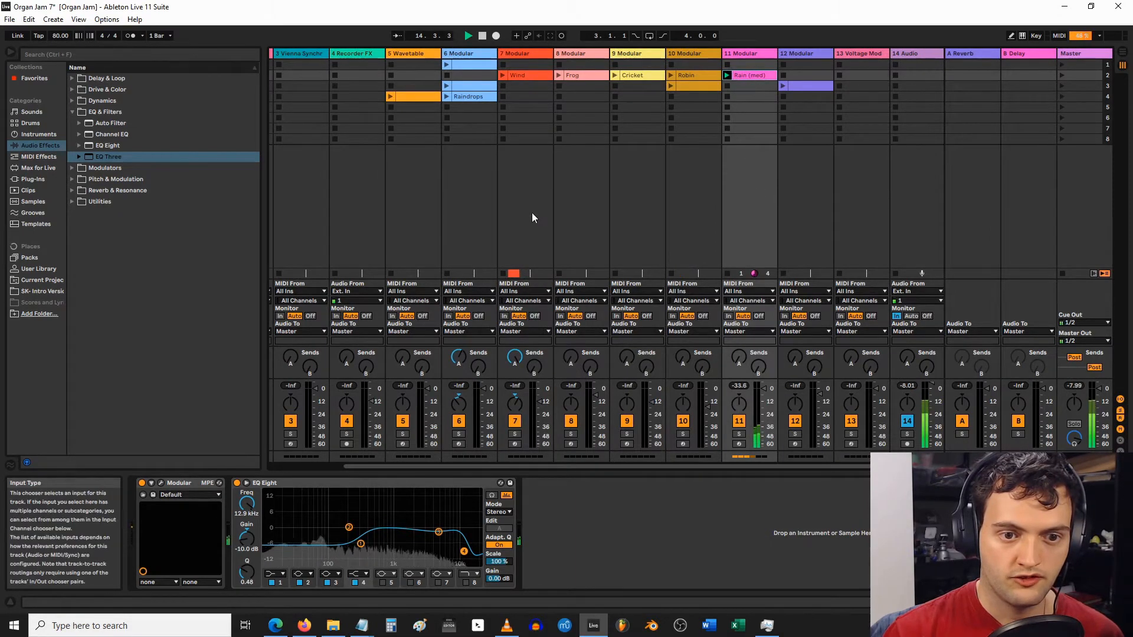
Open track 11's Modular patch and unplug inputs 2 and 3 on both Audio Mix modules.
left_click(161, 483)
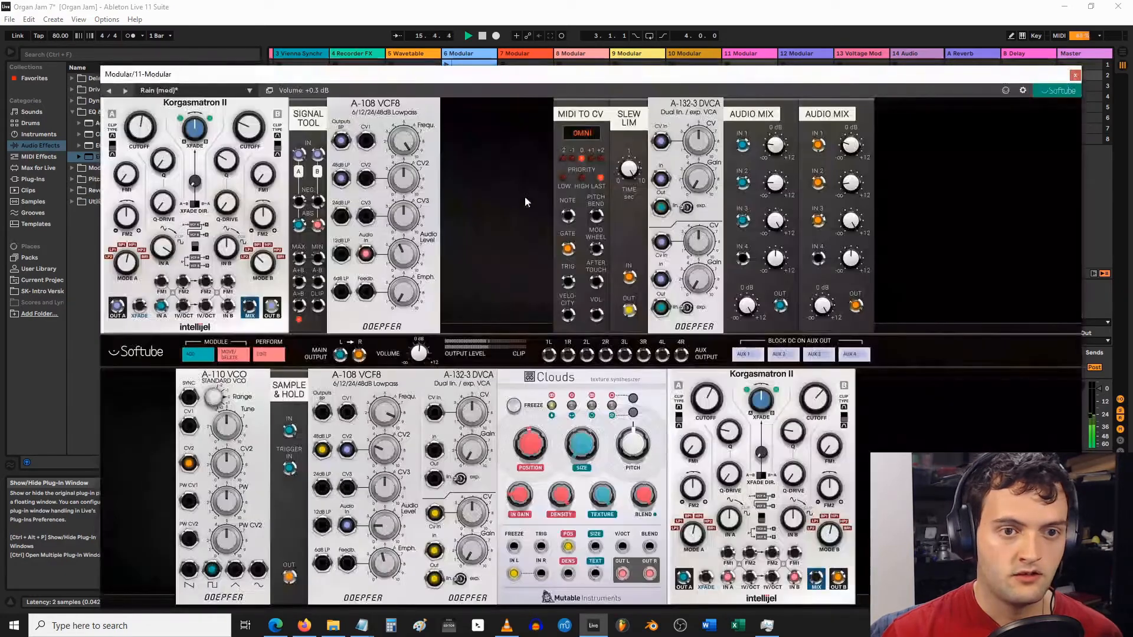
left_click_drag(523, 72, 497, 49)
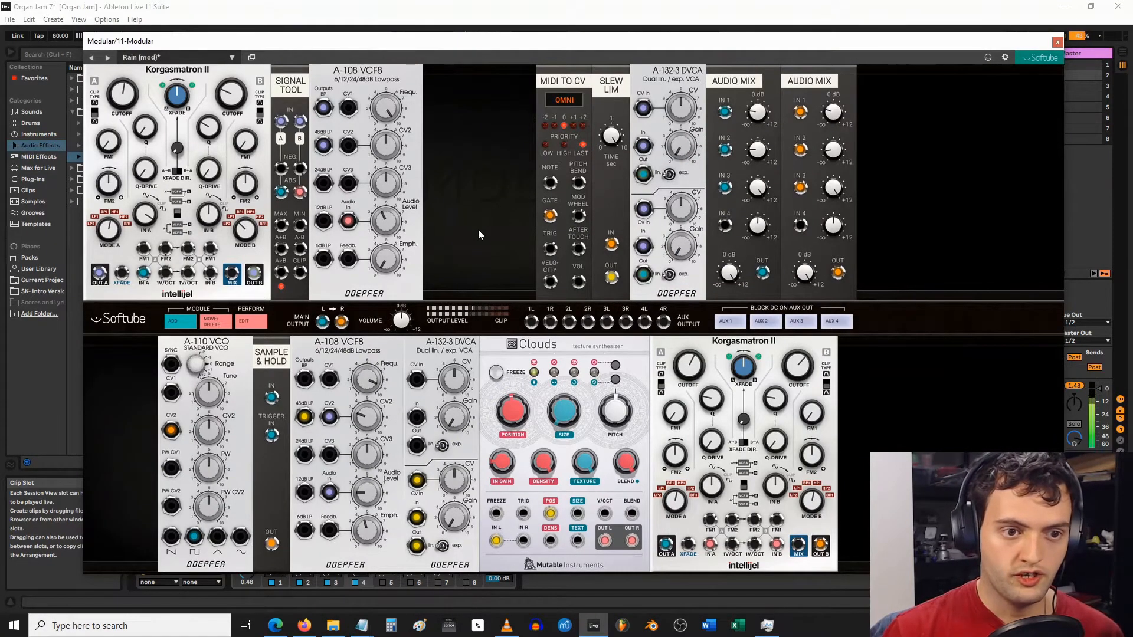
left_click_drag(725, 151, 735, 176)
left_click_drag(801, 151, 808, 173)
left_click_drag(802, 189, 808, 208)
left_click_drag(726, 189, 736, 208)
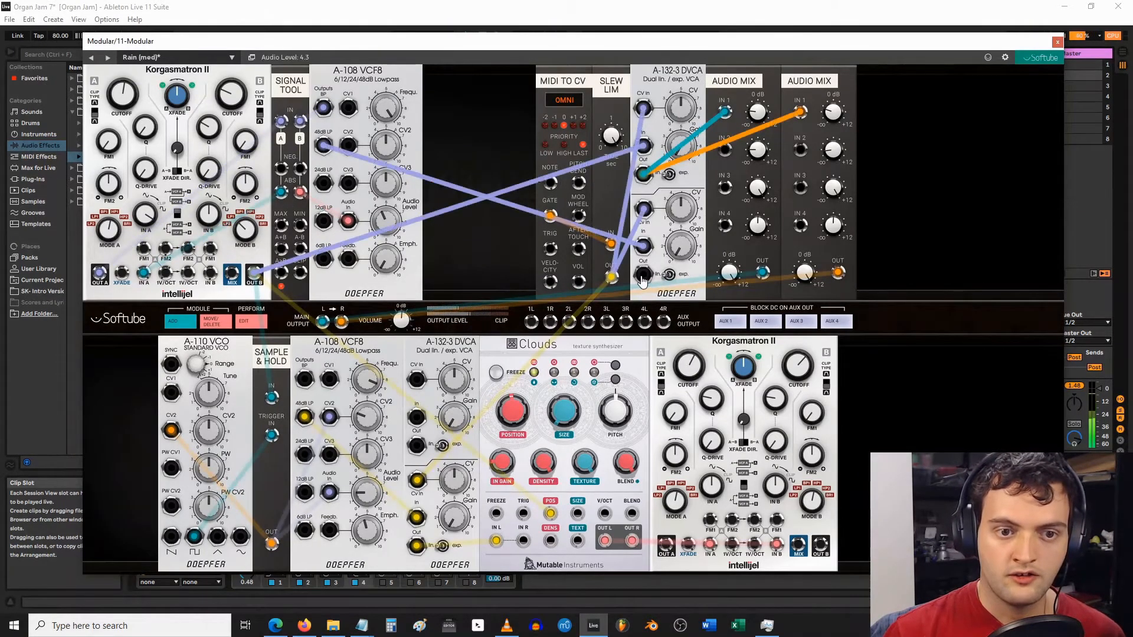
Patch the second VCA output of the upper A-132-3 to IN 2 of both mixers and unplug their IN 1 cables.
left_click_drag(644, 274, 800, 150)
left_click_drag(800, 112, 713, 128)
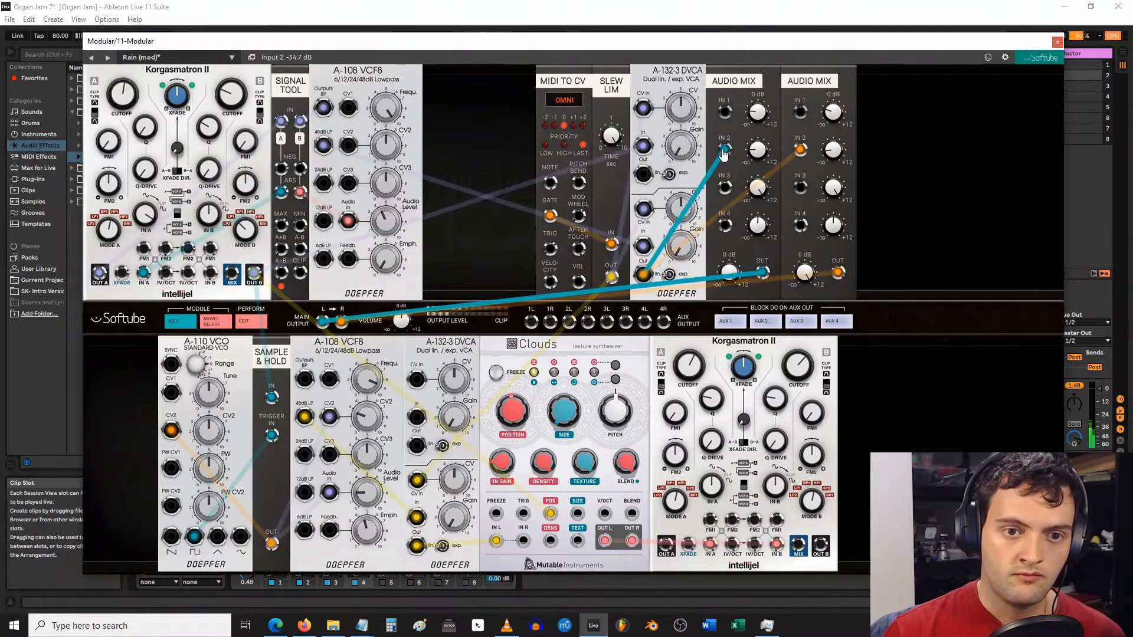
Unplug IN 2 on both mixers and patch the lower Korgasmatron's Out A and Out B to their respective IN 3 jacks.
left_click_drag(725, 151, 666, 544)
left_click_drag(820, 545, 801, 187)
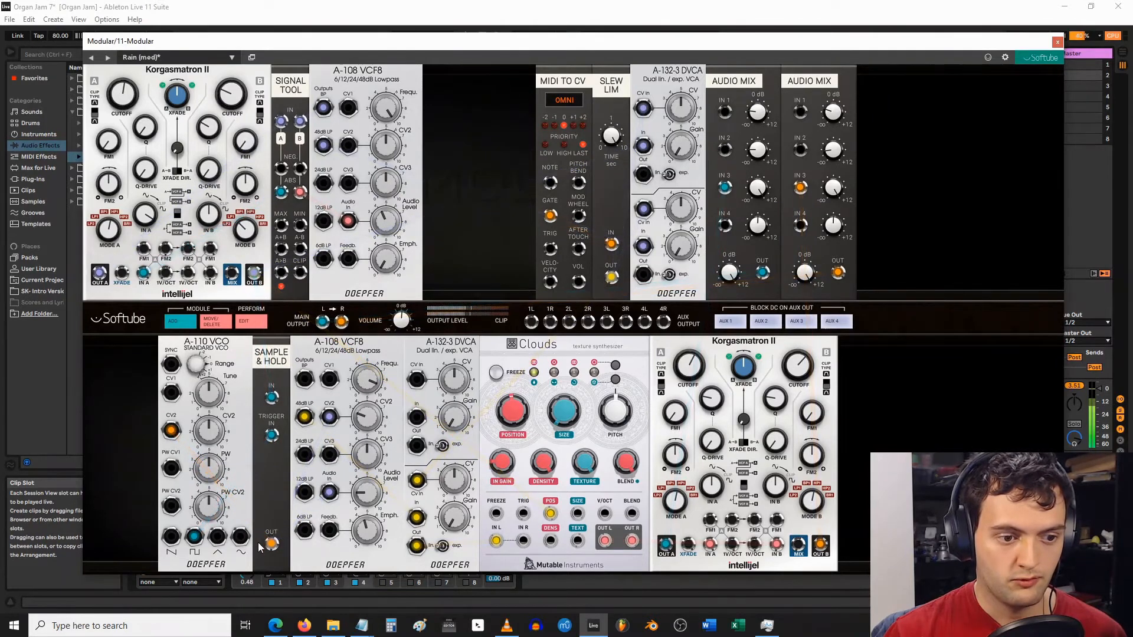
Route the Sample & Hold output directly to main output L, and replace it with the lower VCF8's 48dB LP output.
left_click_drag(272, 549, 367, 325)
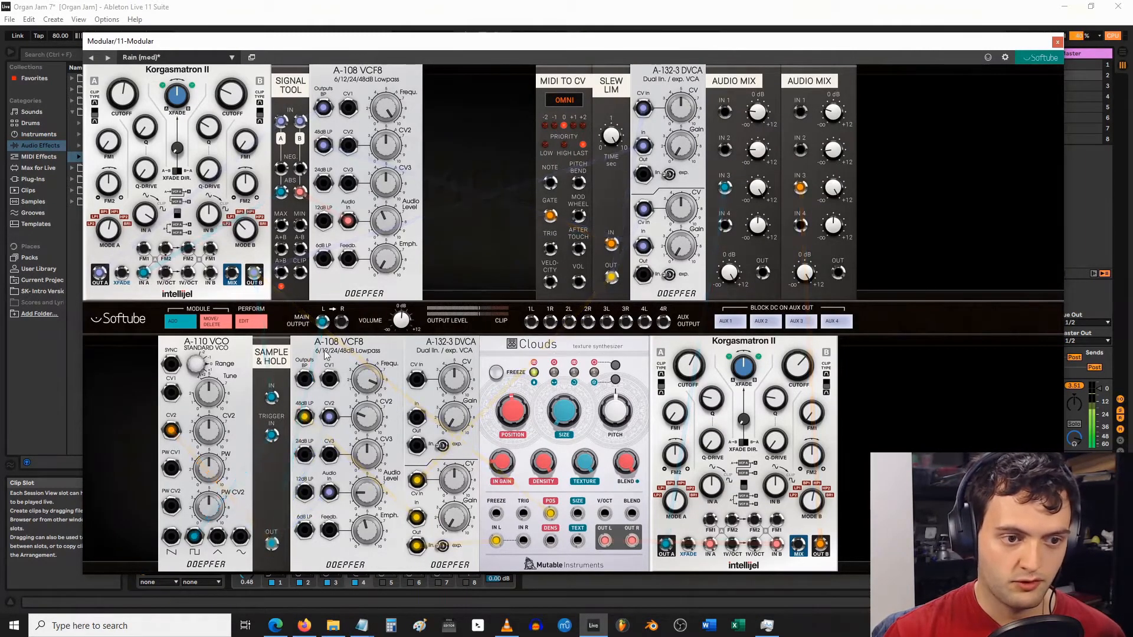
left_click_drag(323, 322, 295, 332)
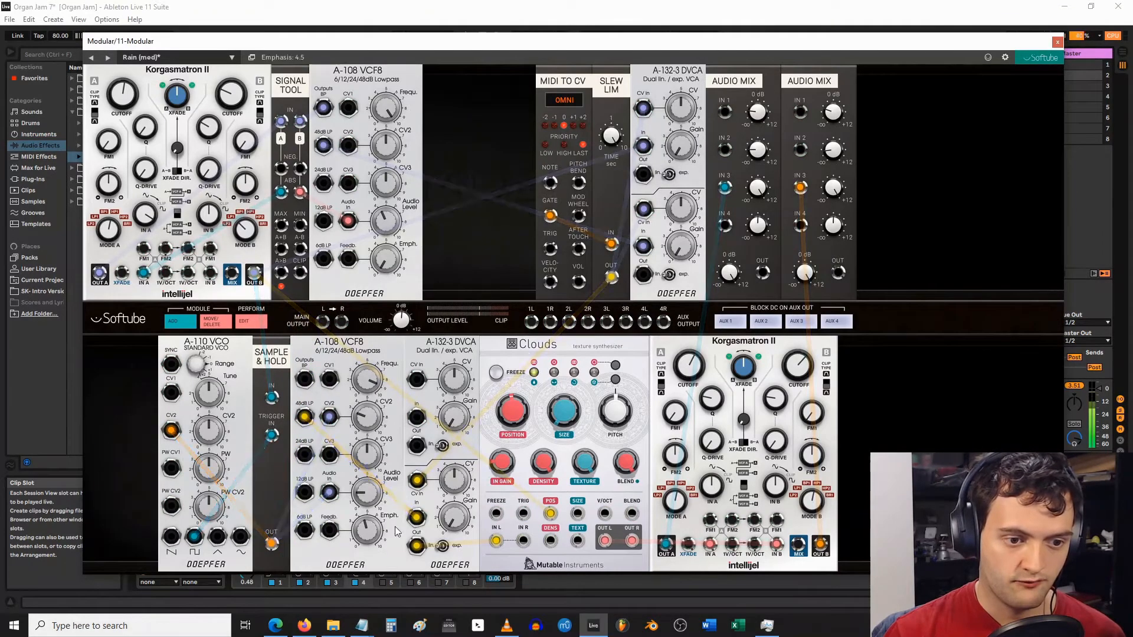
left_click_drag(304, 417, 324, 323)
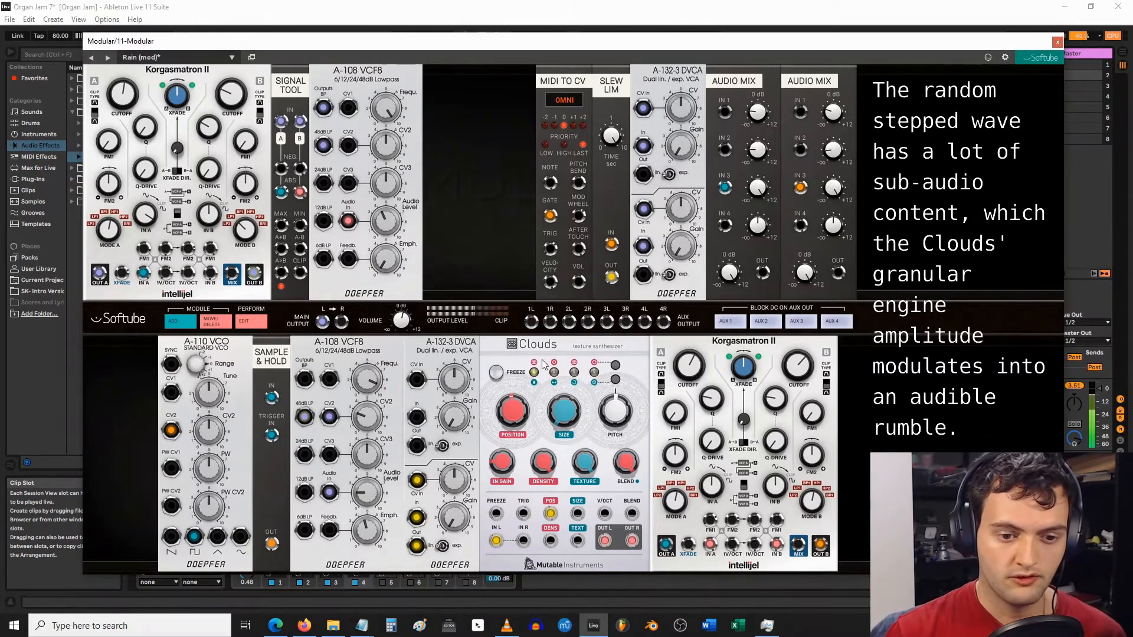
Reconnect the two mixer outputs to main outputs L and R, and the upper A-132-3's first VCA output to IN 1 of both mixers.
mouse_move(665, 553)
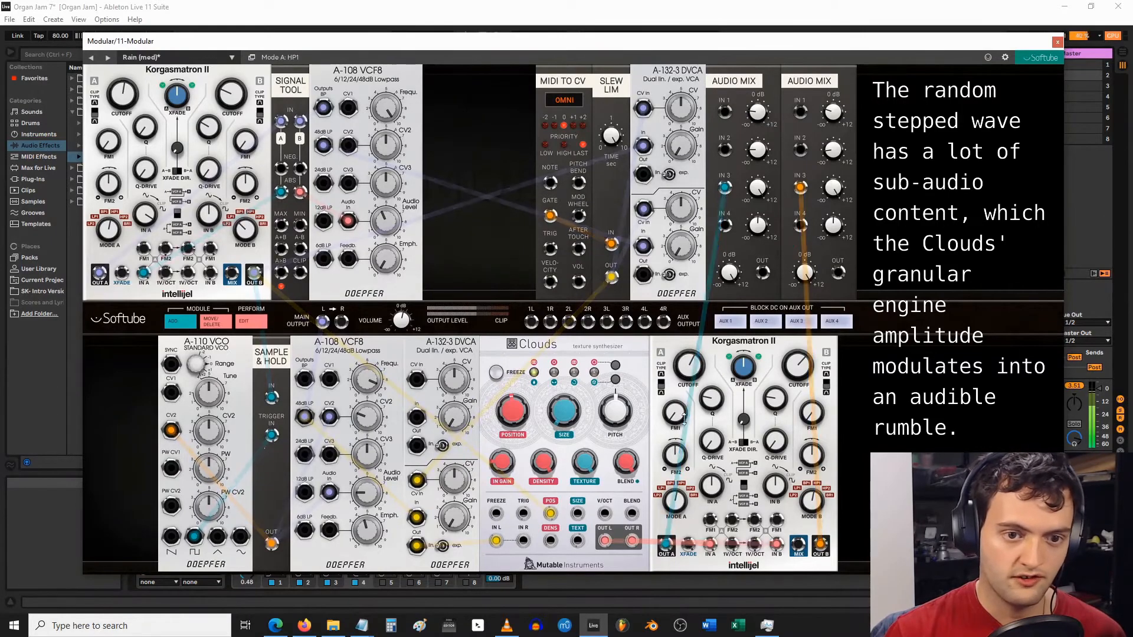
left_click_drag(762, 272, 322, 322)
left_click_drag(838, 272, 341, 321)
left_click_drag(644, 173, 805, 118)
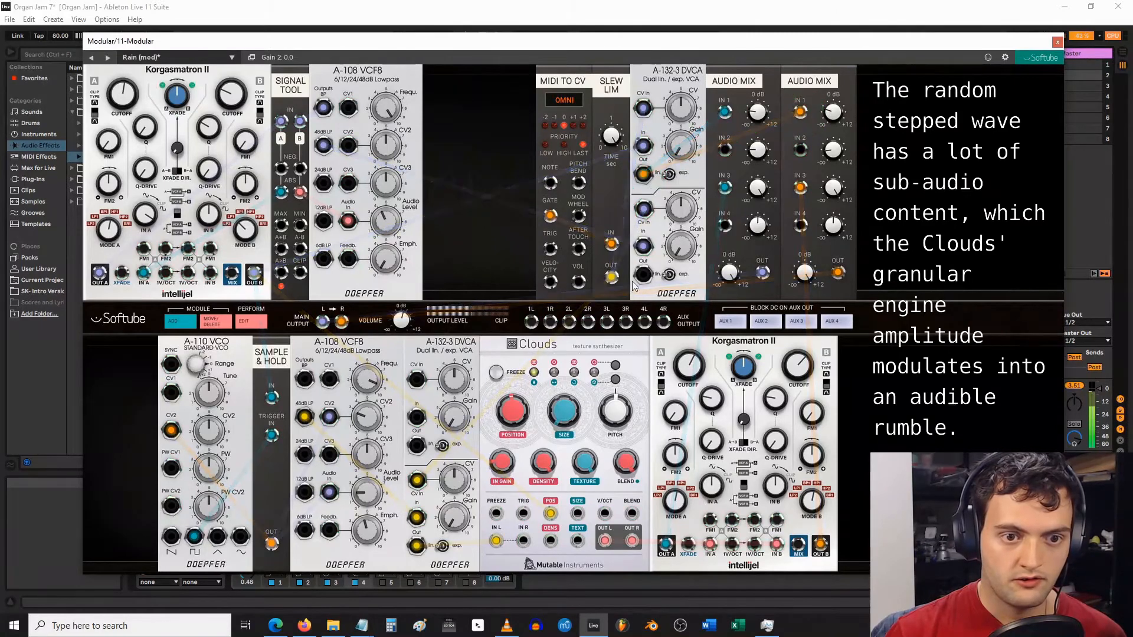
Patch the upper A-132-3's second VCA output to IN 2 of both mixers, and stop the Rain (med) clip.
left_click_drag(643, 275, 726, 151)
left_click_drag(642, 278, 797, 158)
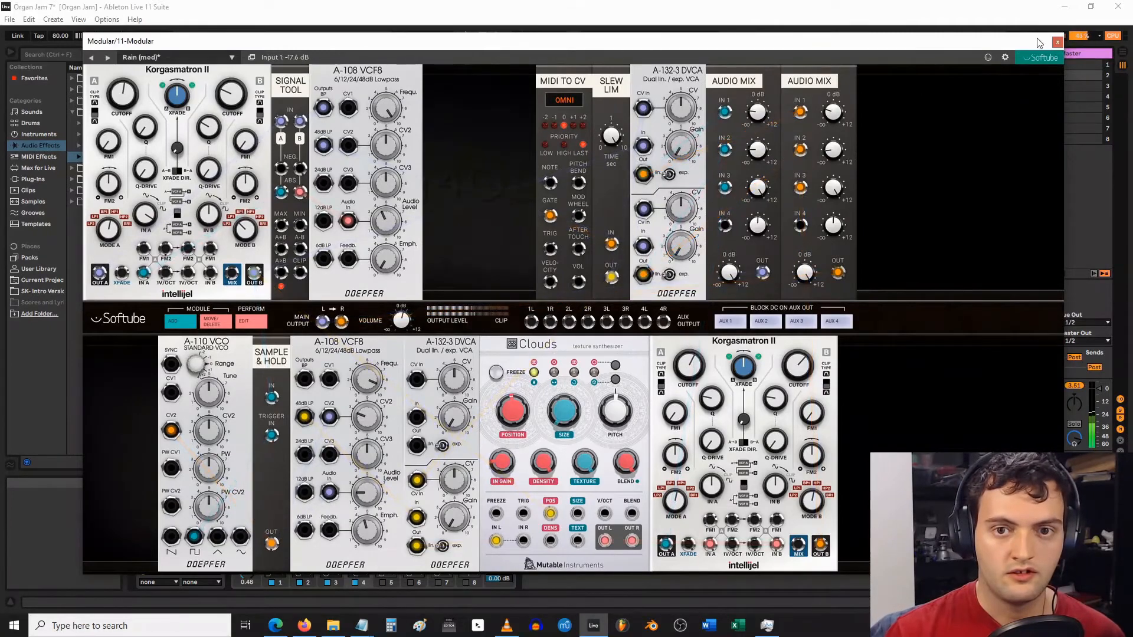
left_click(1058, 42)
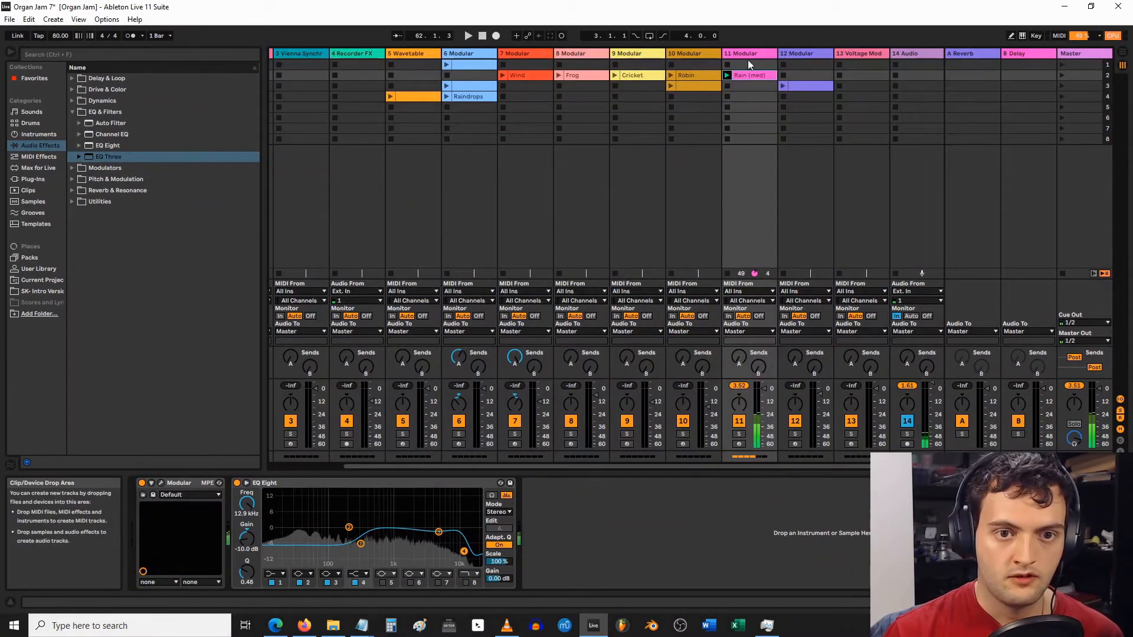
left_click(728, 85)
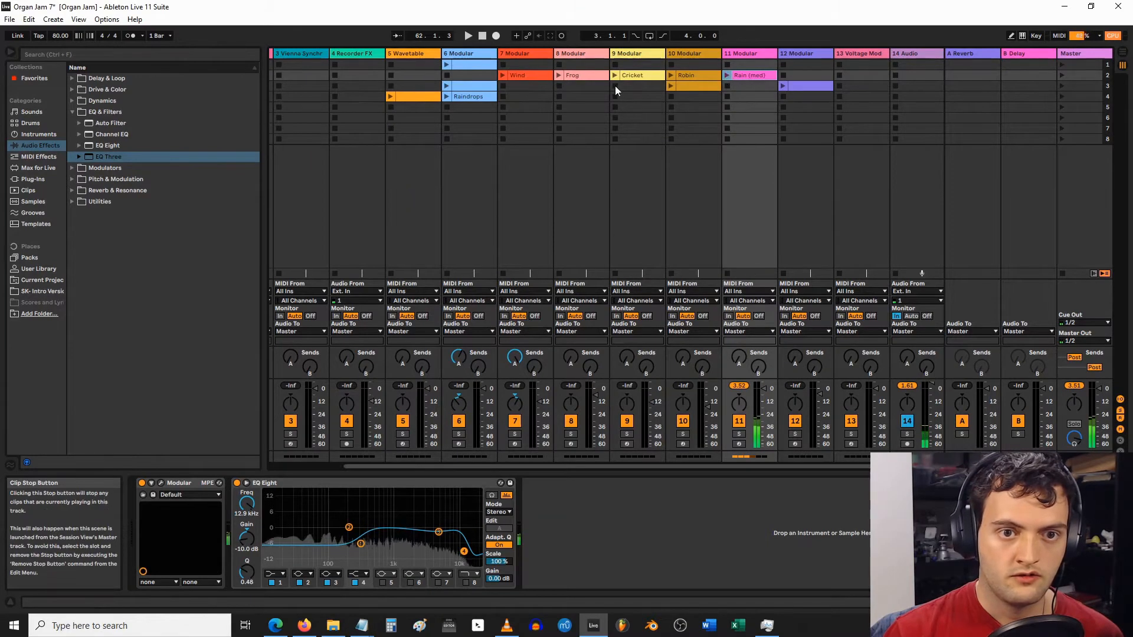
Launch the Robin clip on track 10 and examine the modules and cabling of its Modular patch.
left_click(671, 75)
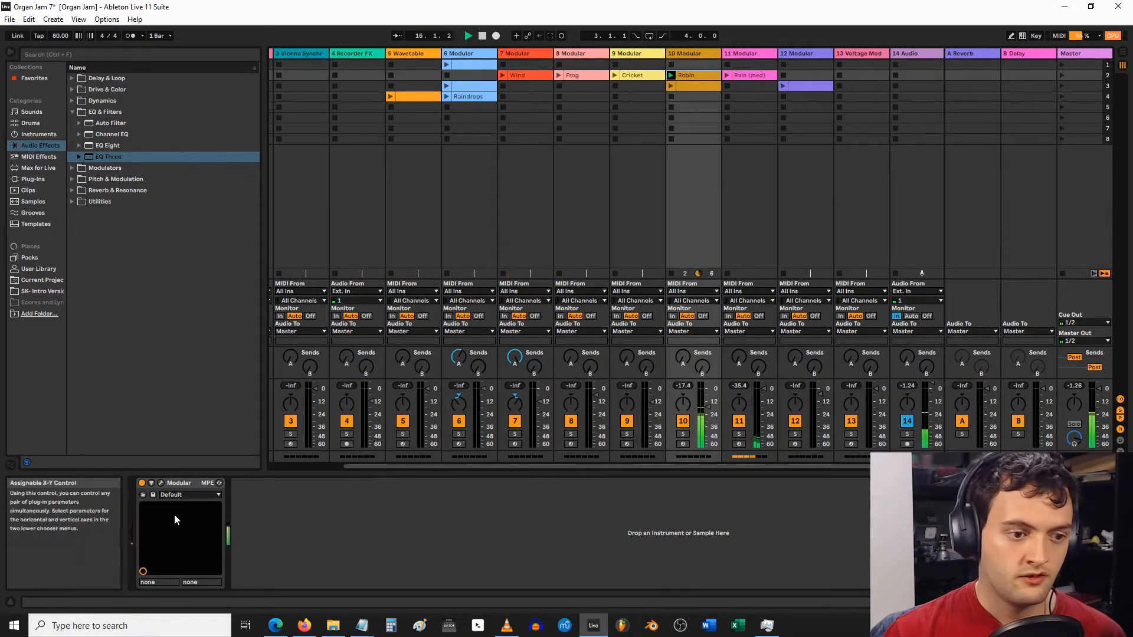
left_click(160, 483)
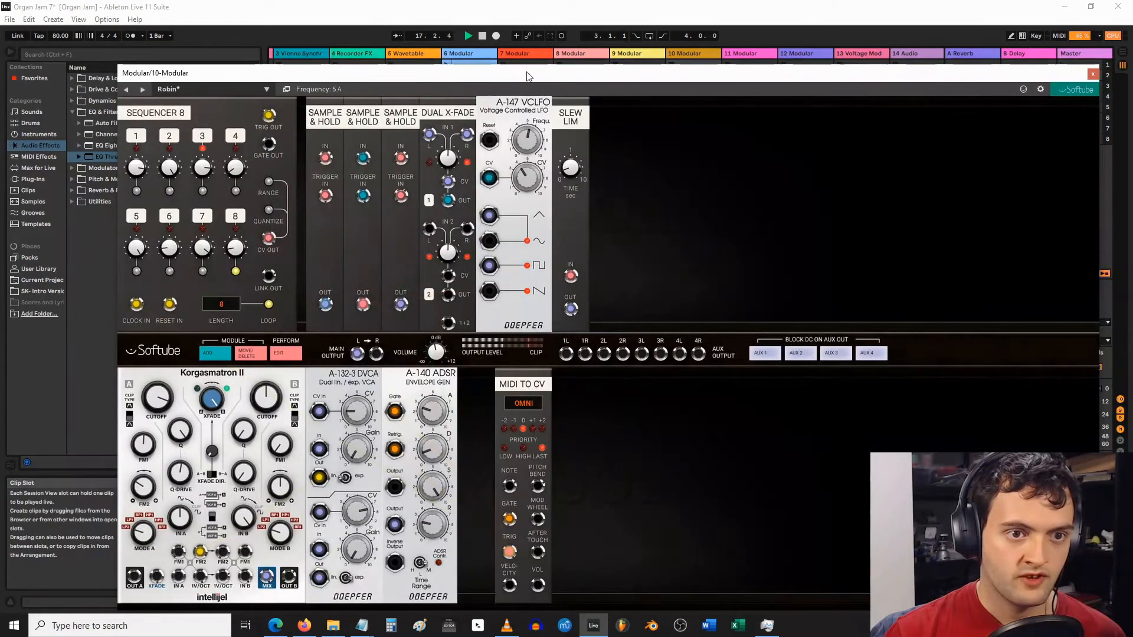
left_click_drag(514, 72, 500, 47)
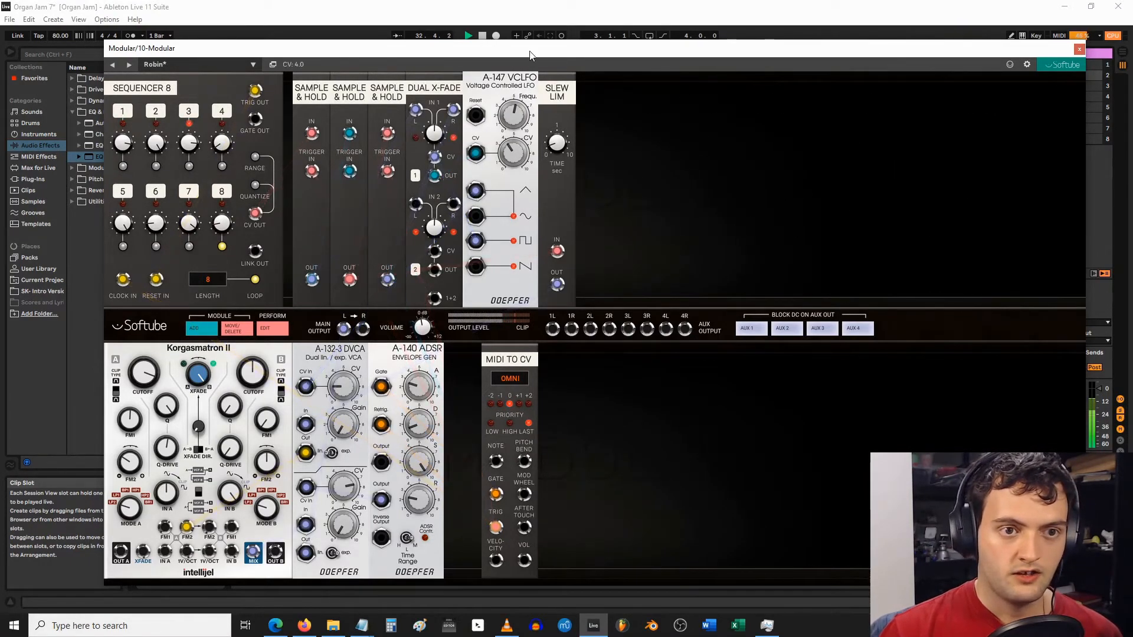
left_click_drag(513, 53, 481, 48)
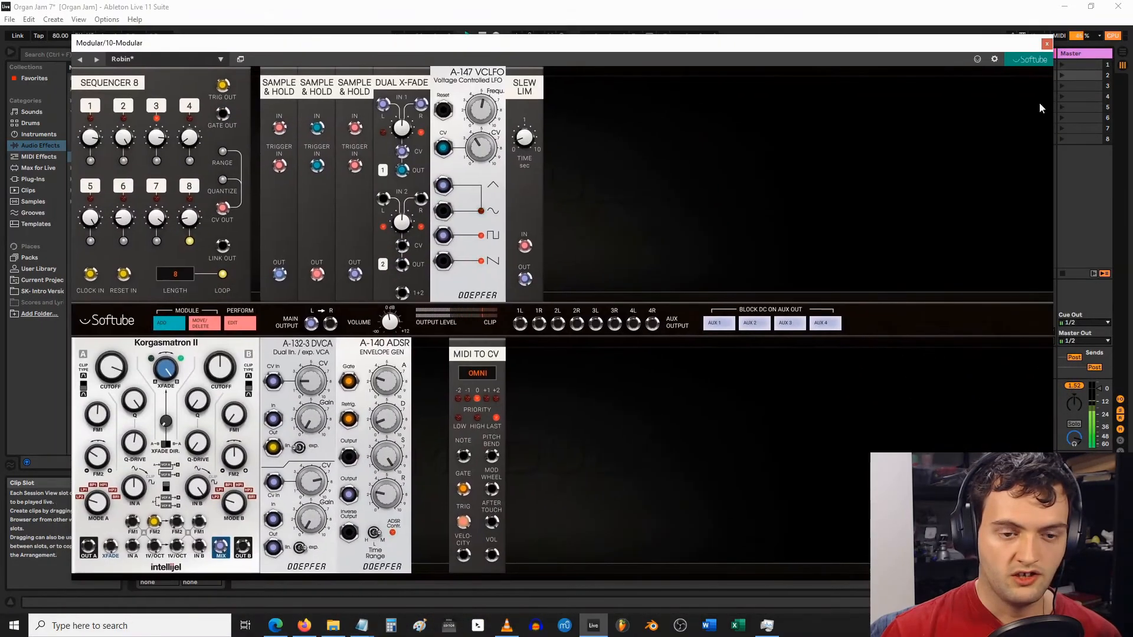
left_click(1046, 45)
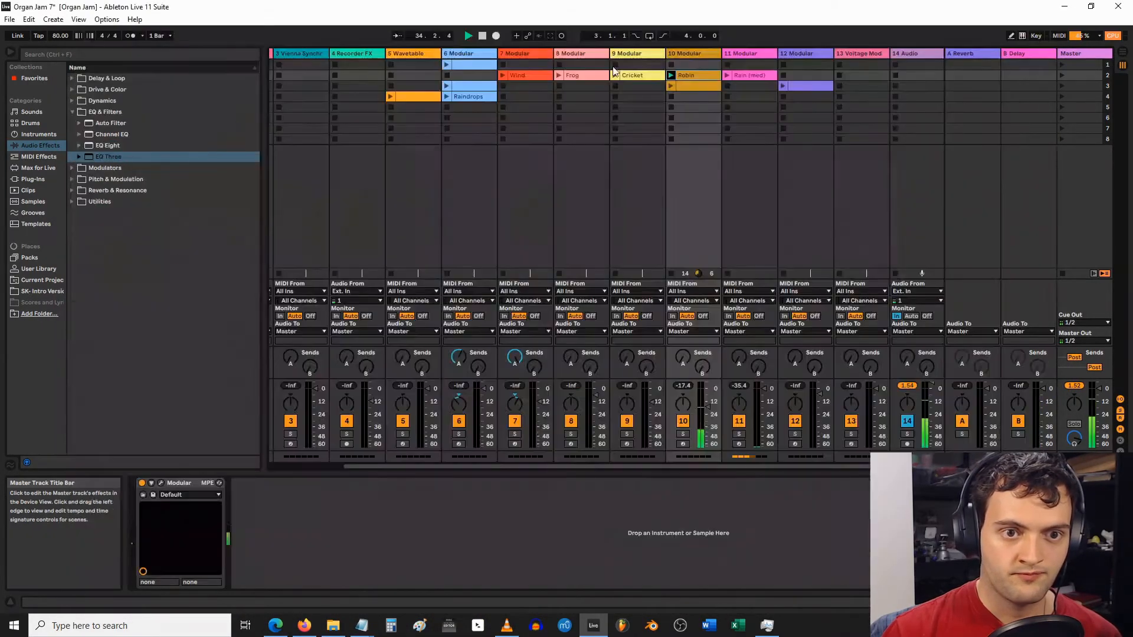
Examine the Robin clip's C4 note pattern in the MIDI note editor, and stop the clip.
left_click(693, 76)
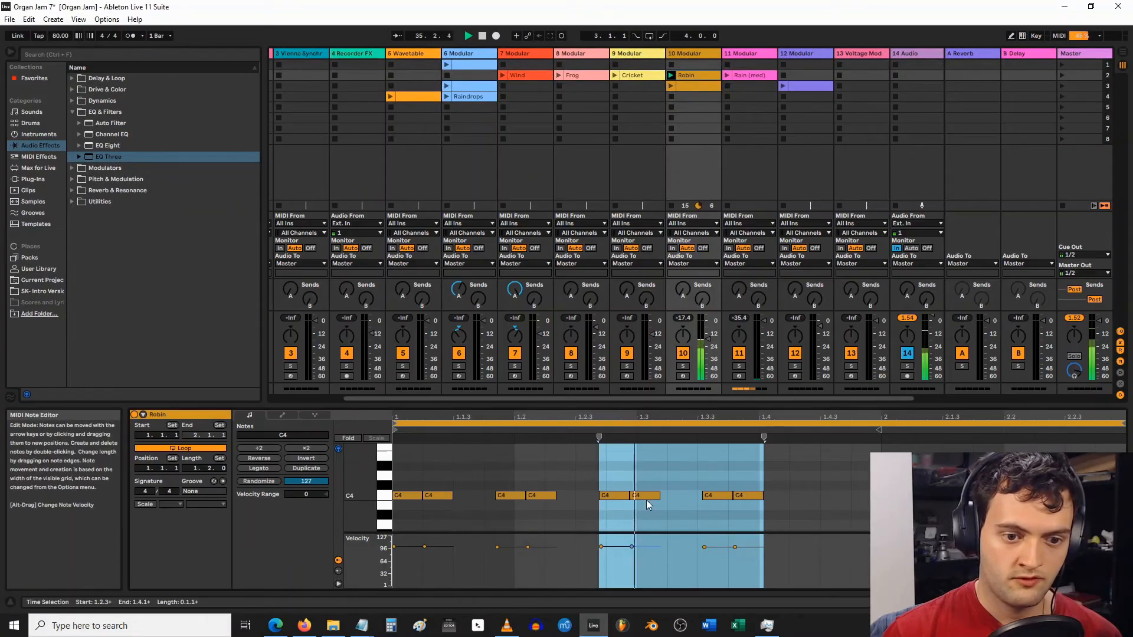
right_click(681, 497)
left_click(619, 415)
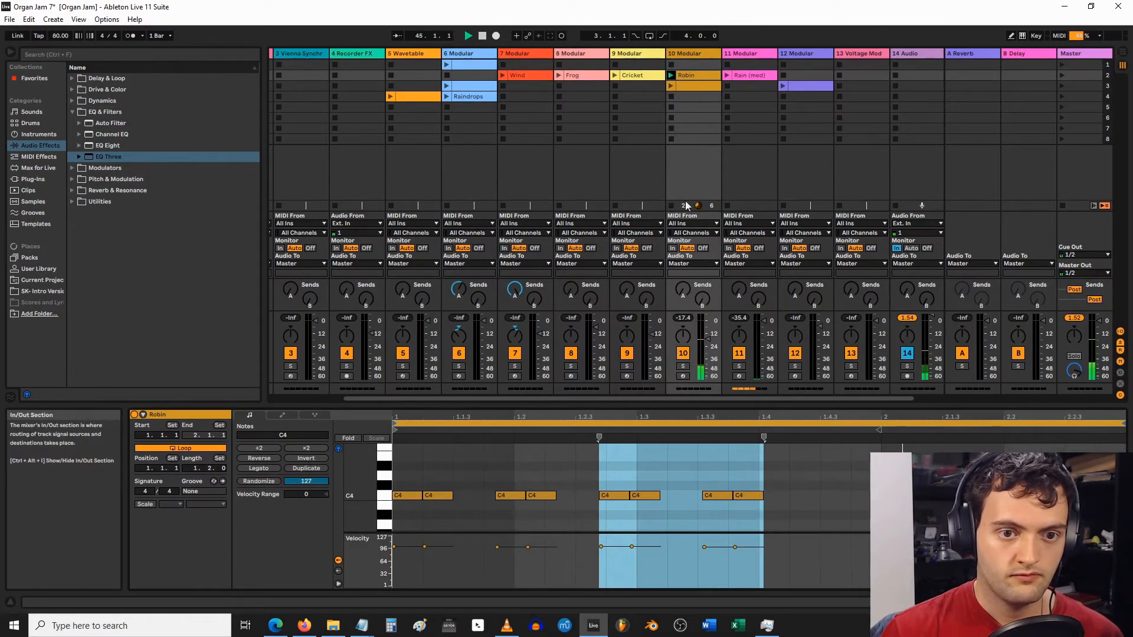
left_click(673, 206)
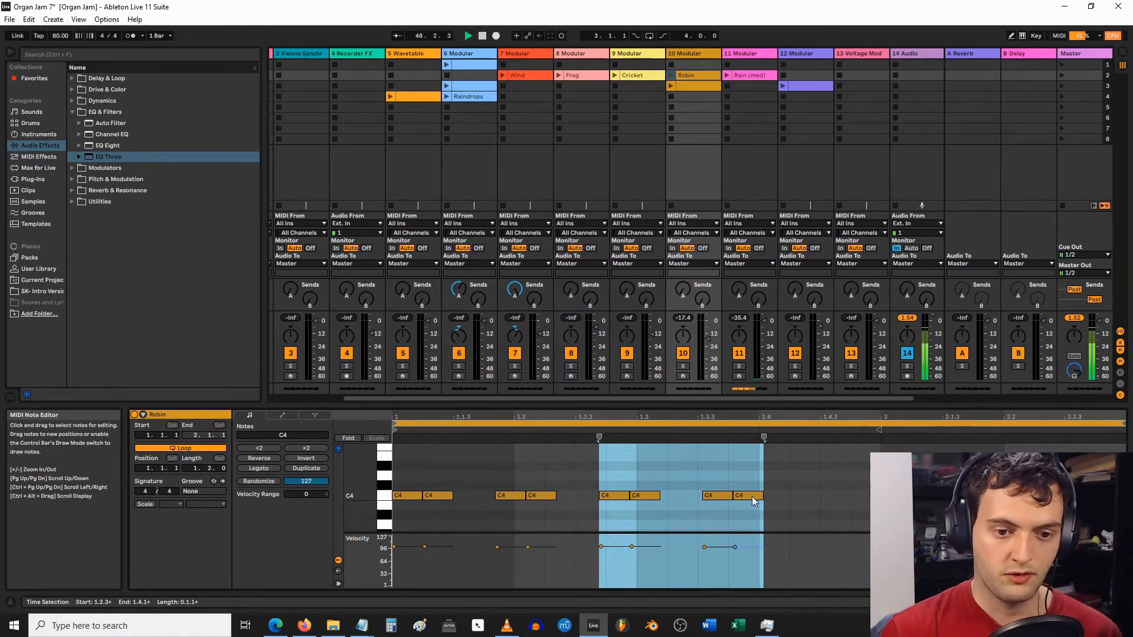
Launch the Cricket clip on track 9 and open that track's Modular patch.
left_click(637, 163)
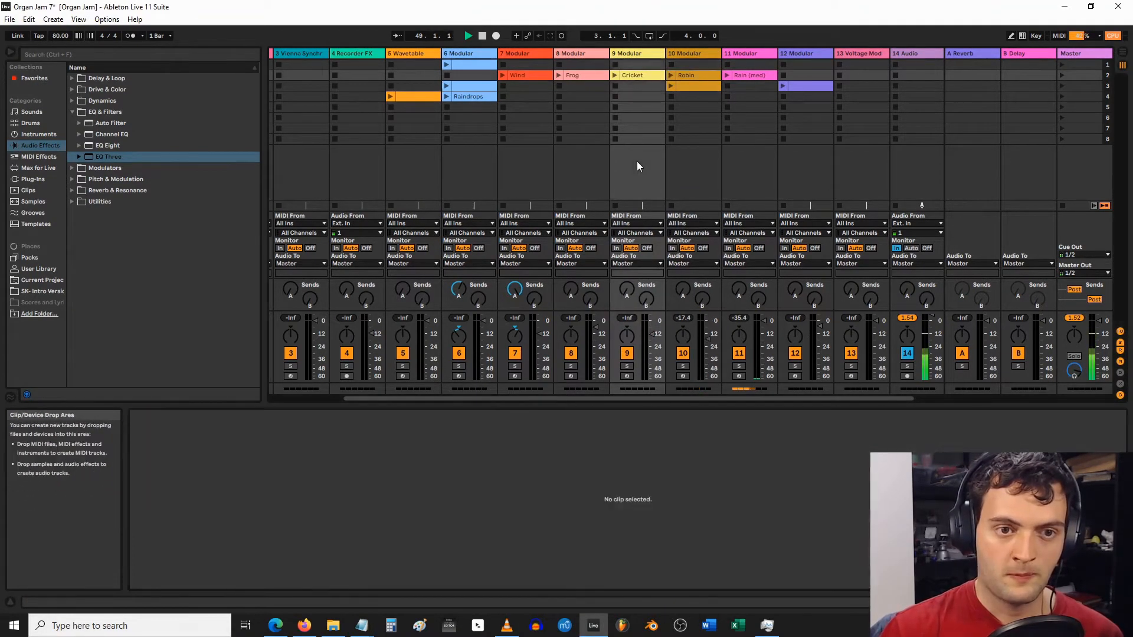
left_click(615, 76)
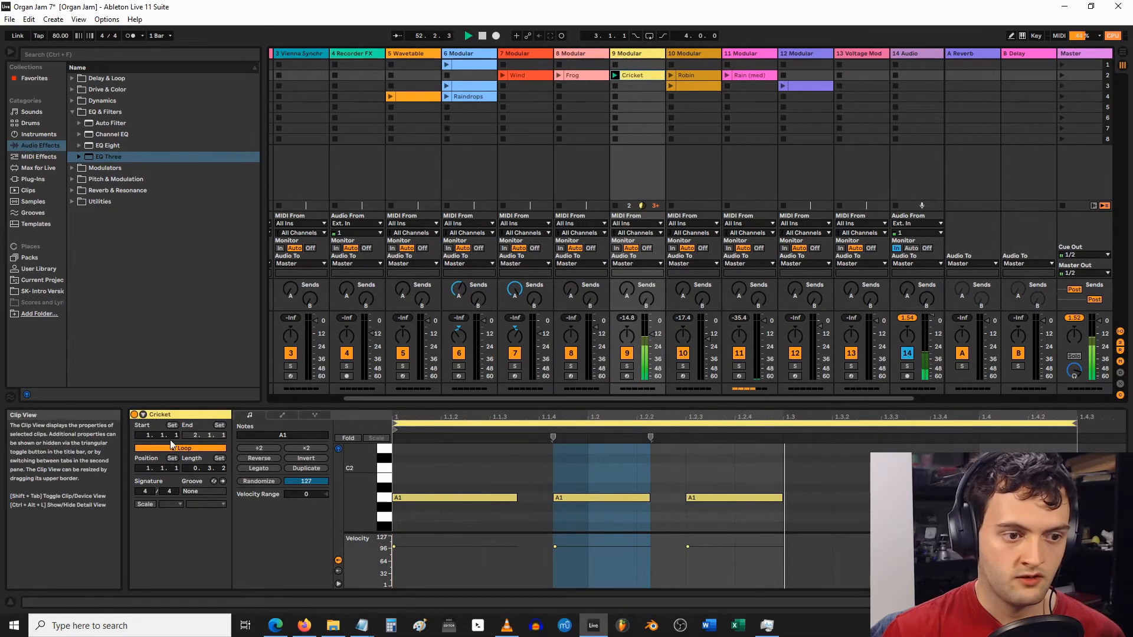
left_click(26, 394)
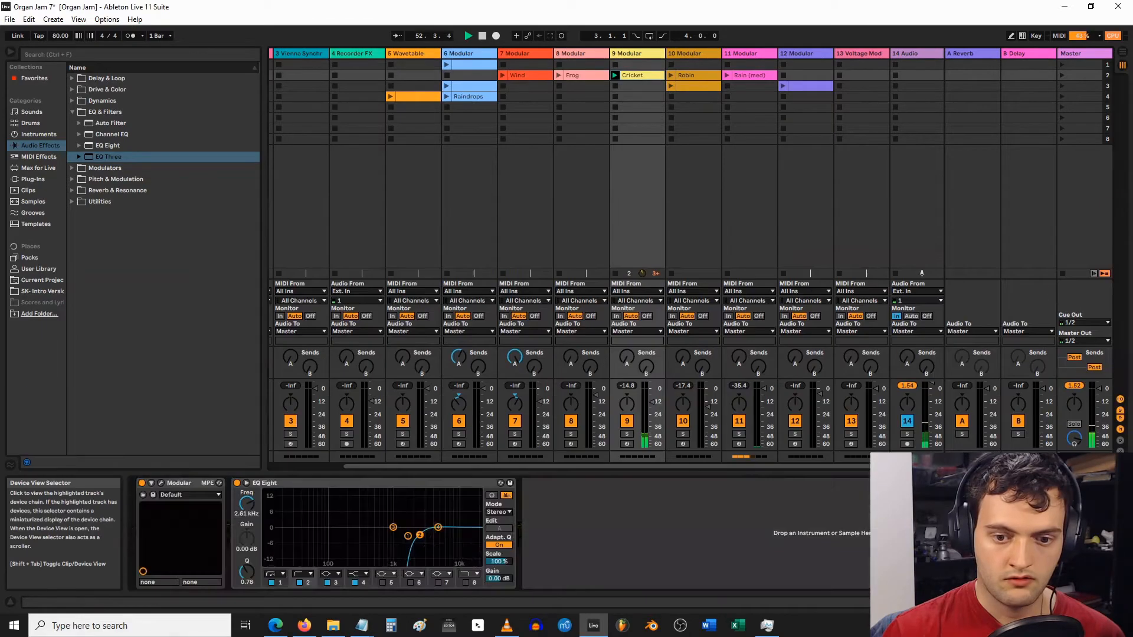
left_click(160, 483)
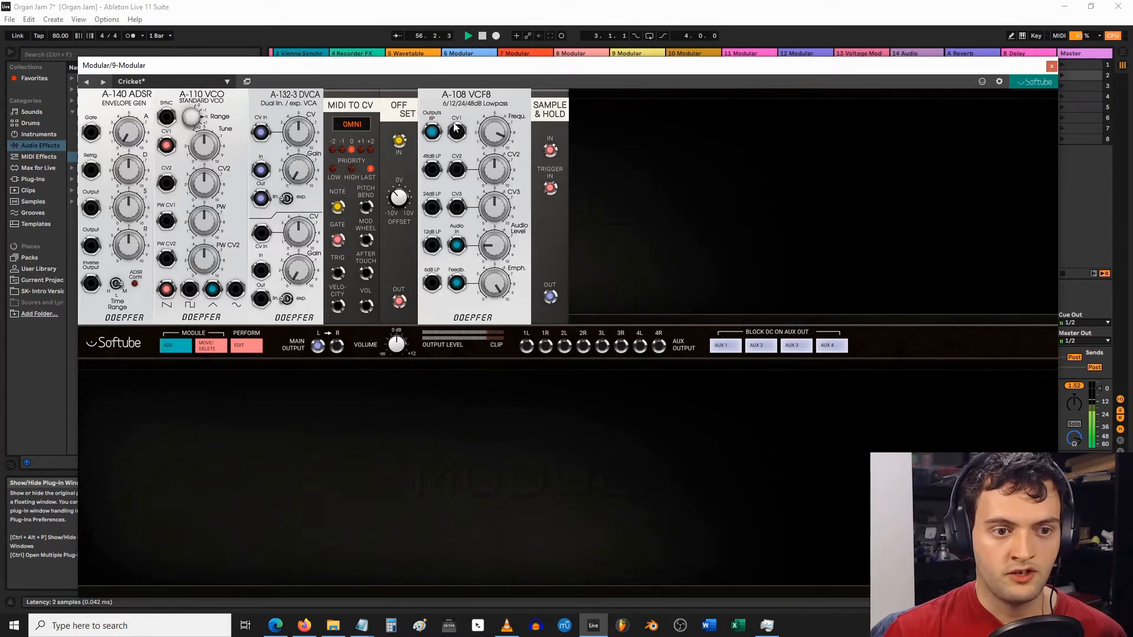
Examine the A-108 VCF8's audio input, feedback and emphasis connections and the VCO triangle feed, and stop the Cricket clip.
mouse_move(462, 254)
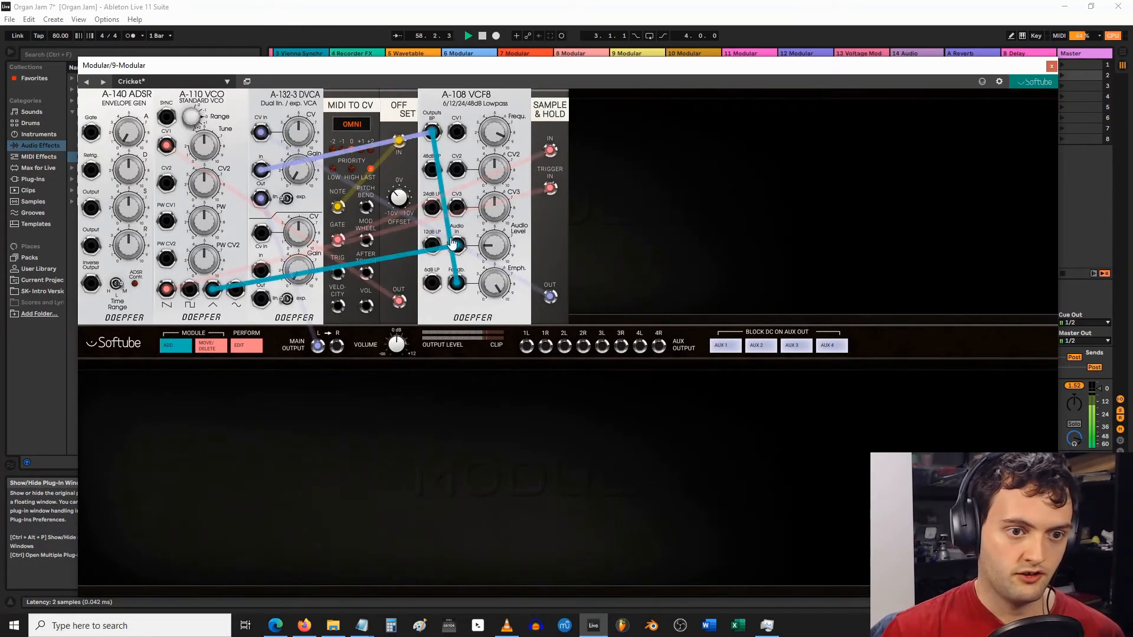
left_click_drag(459, 248, 466, 289)
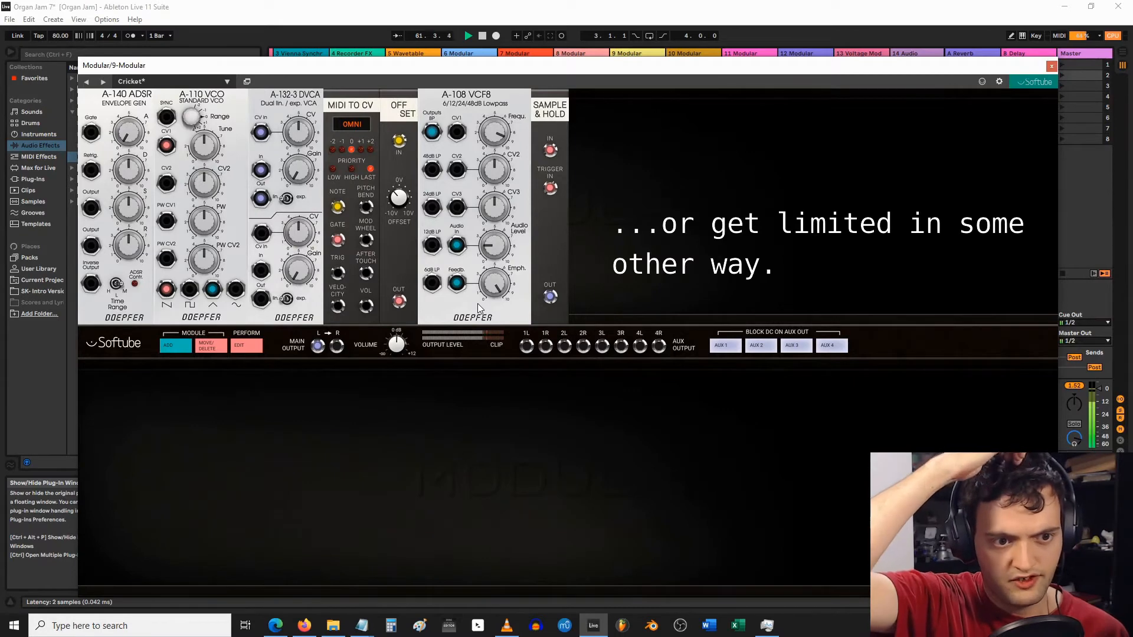
mouse_move(488, 247)
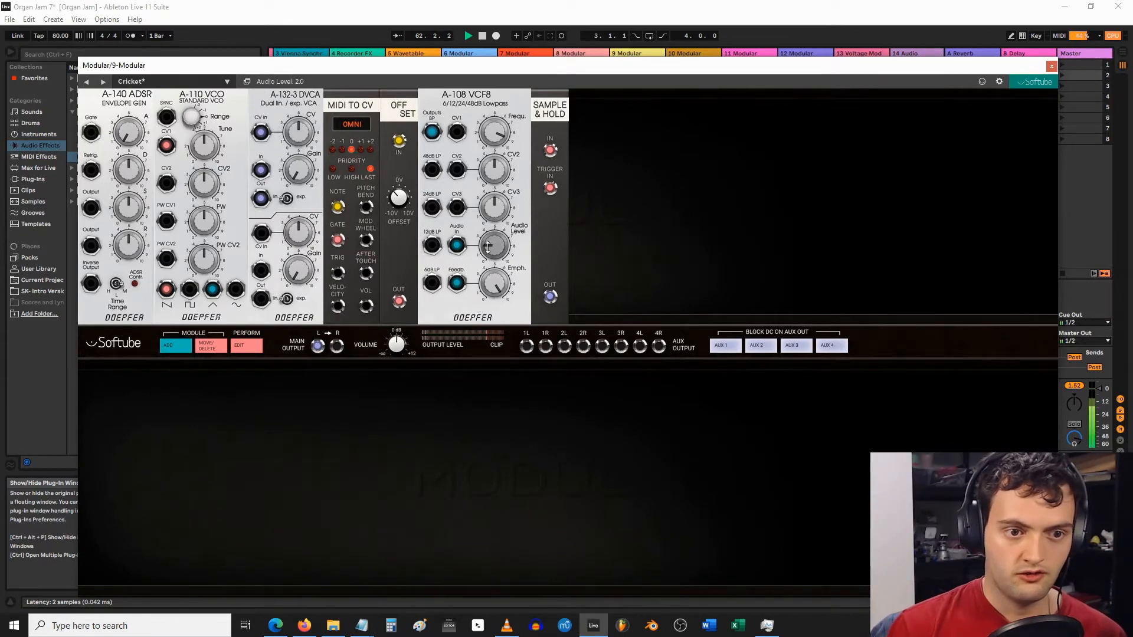
mouse_move(496, 280)
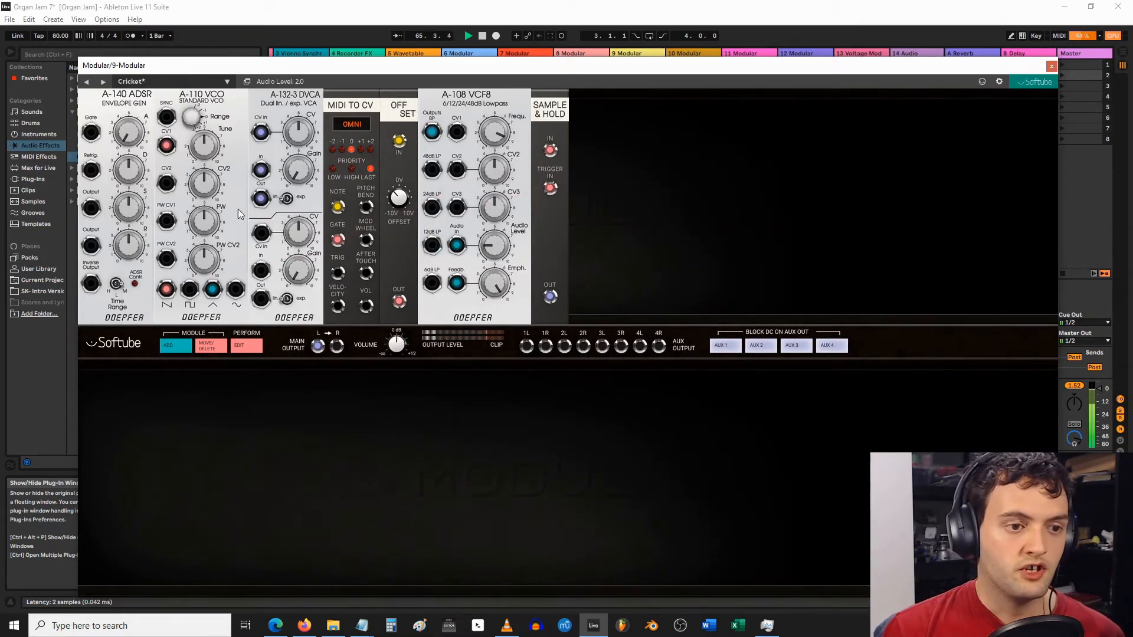
mouse_move(214, 294)
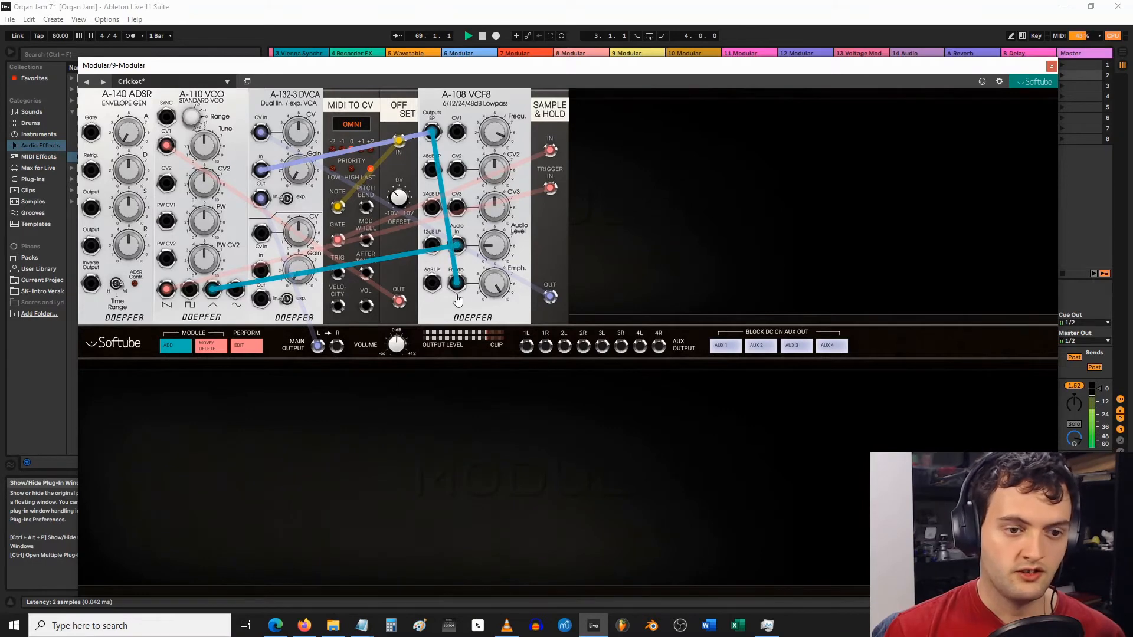
mouse_move(457, 246)
left_mouse_down()
mouse_move(459, 231)
mouse_move(457, 246)
left_mouse_up()
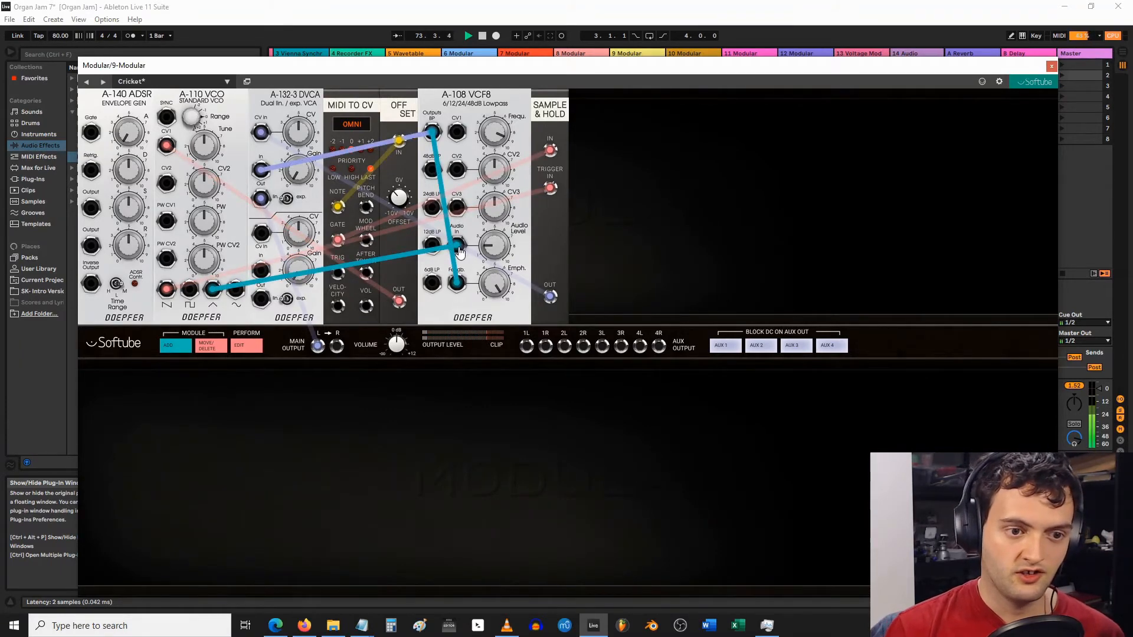
left_click_drag(458, 247, 458, 247)
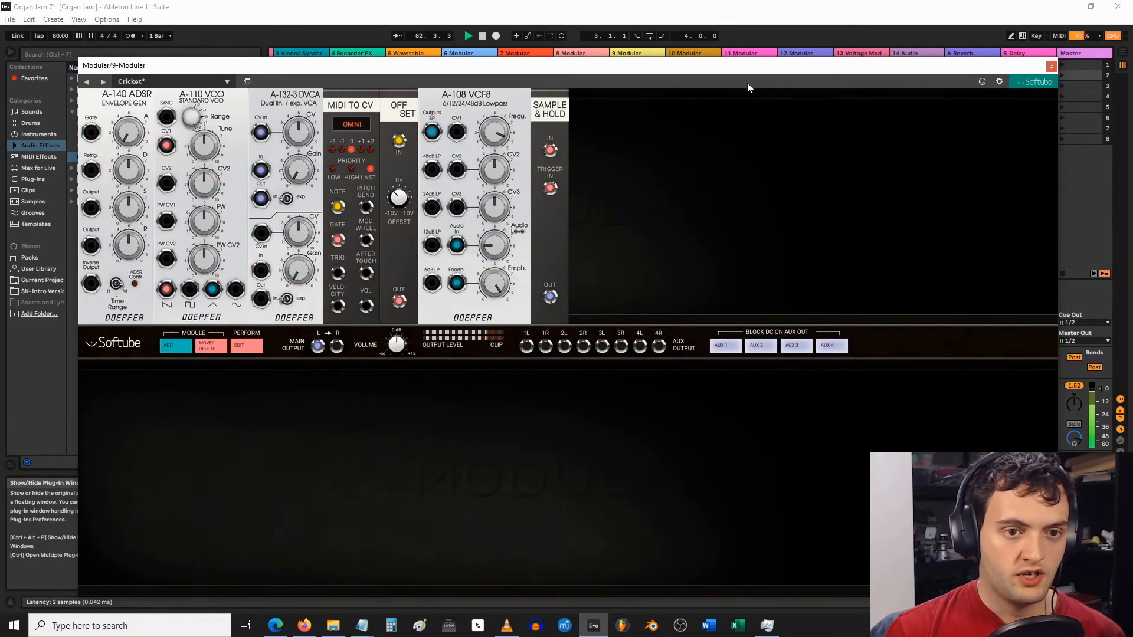
left_click_drag(577, 73, 575, 48)
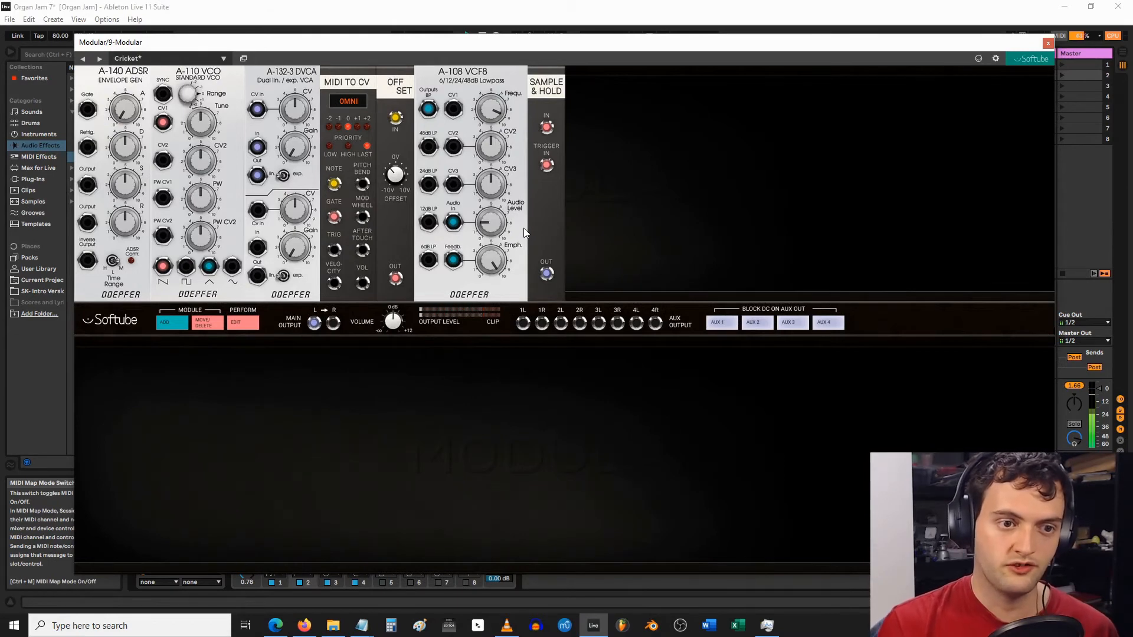
left_click(1048, 43)
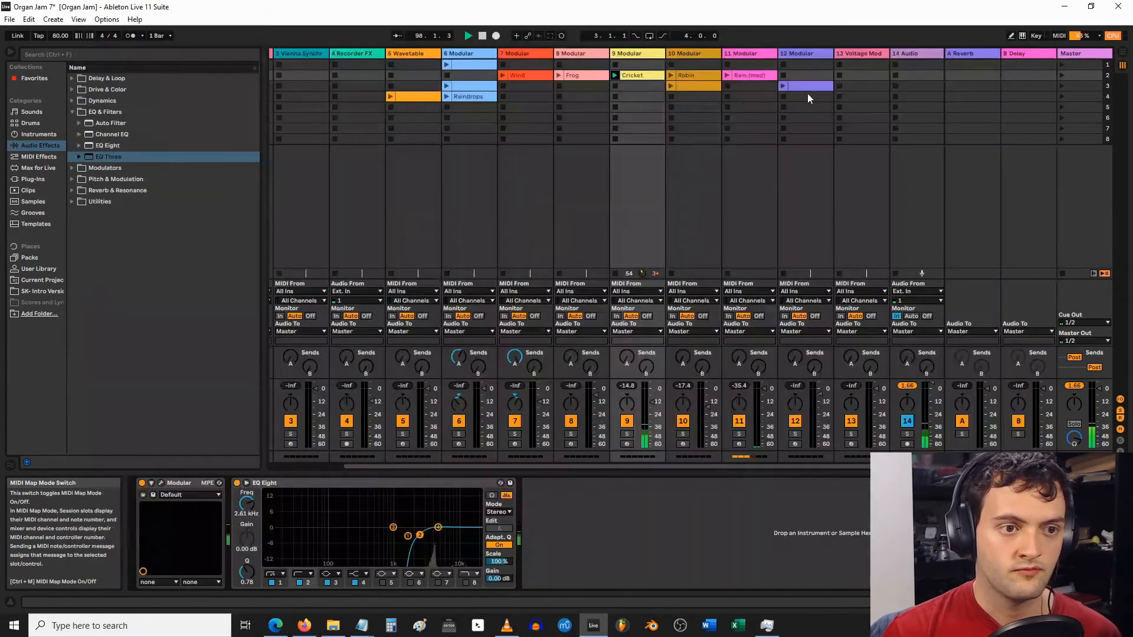
left_click(614, 140)
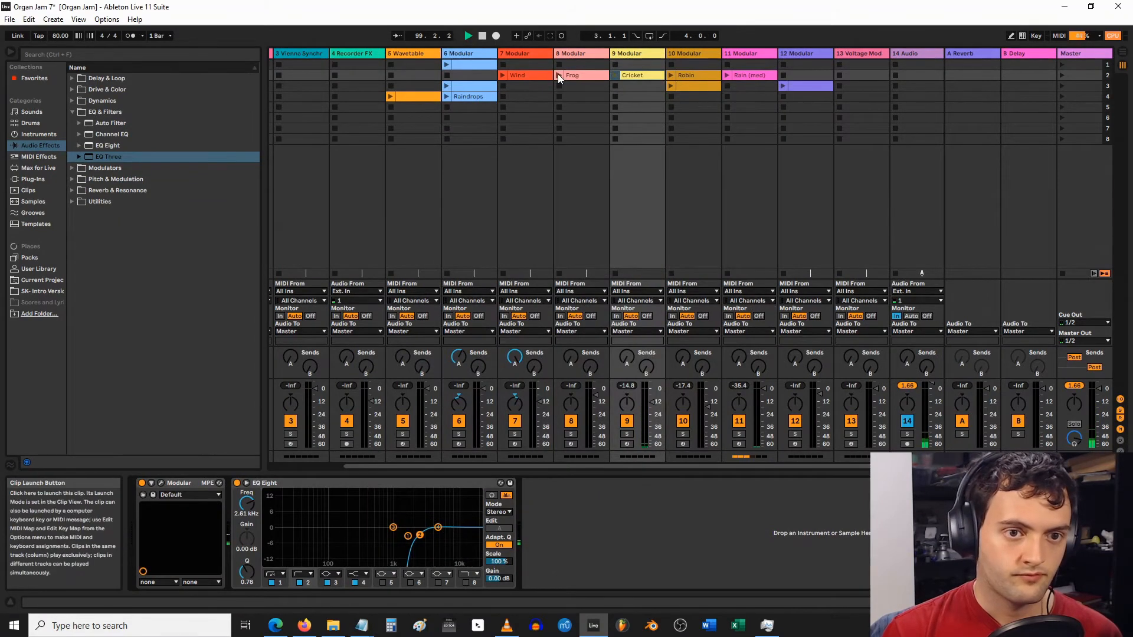
Play the Cricket clip with EQ Eight bypassed for comparison, and re-enable EQ Eight.
left_click(616, 76)
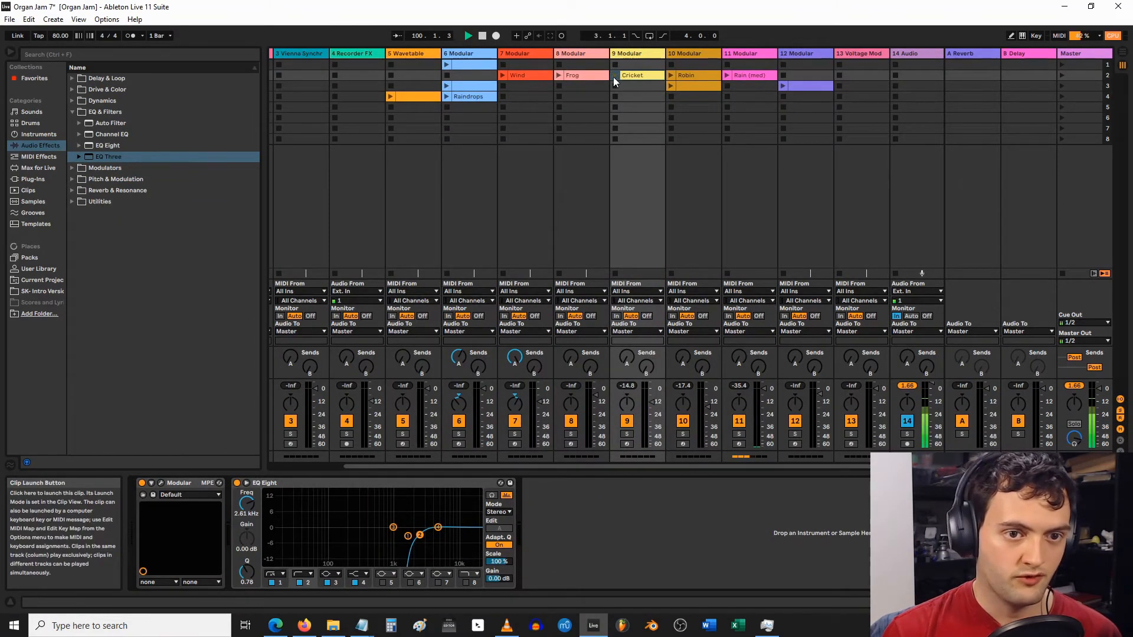
left_click(237, 483)
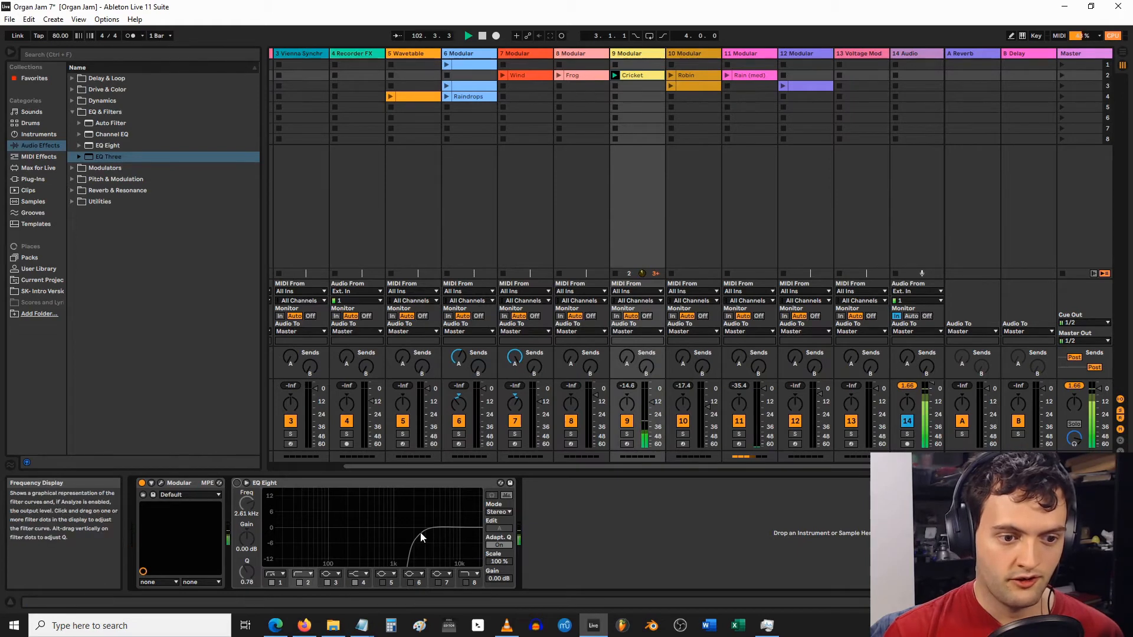
left_click(236, 483)
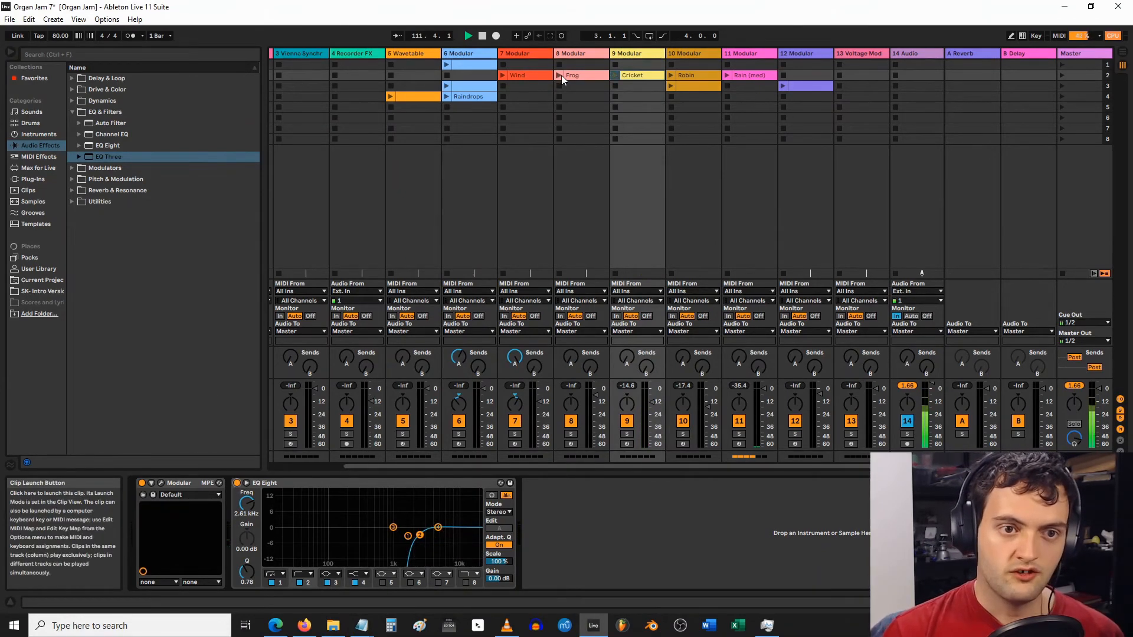
Launch the Frog clip on track 8 and examine its Modular patch, including the VCF8 audio inputs, offset and envelope connections.
left_click(559, 76)
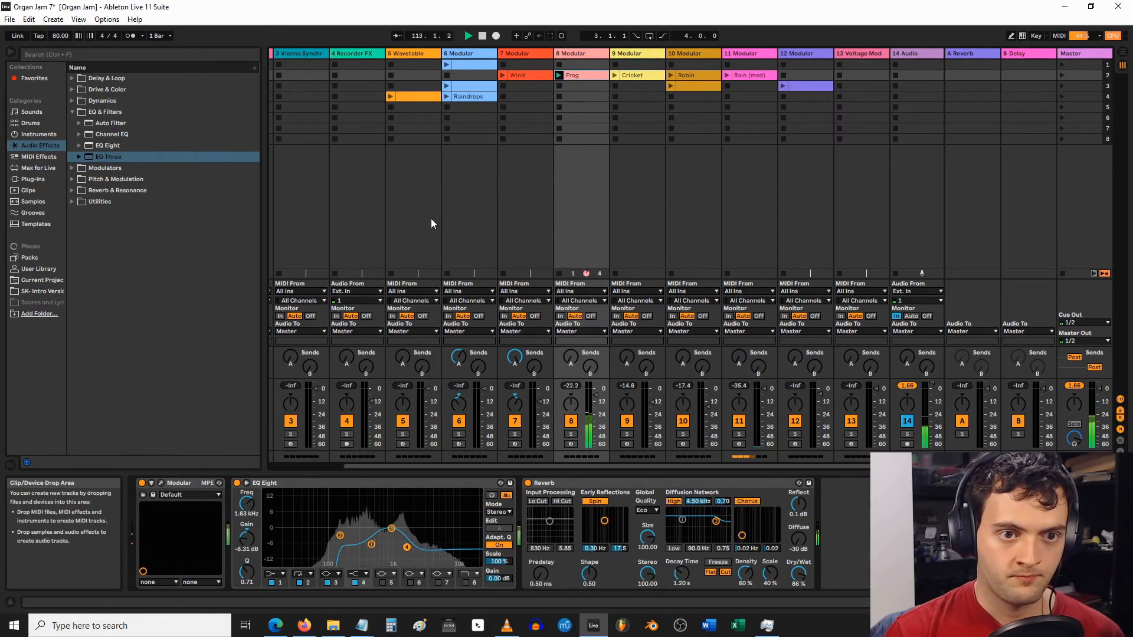
left_click(162, 484)
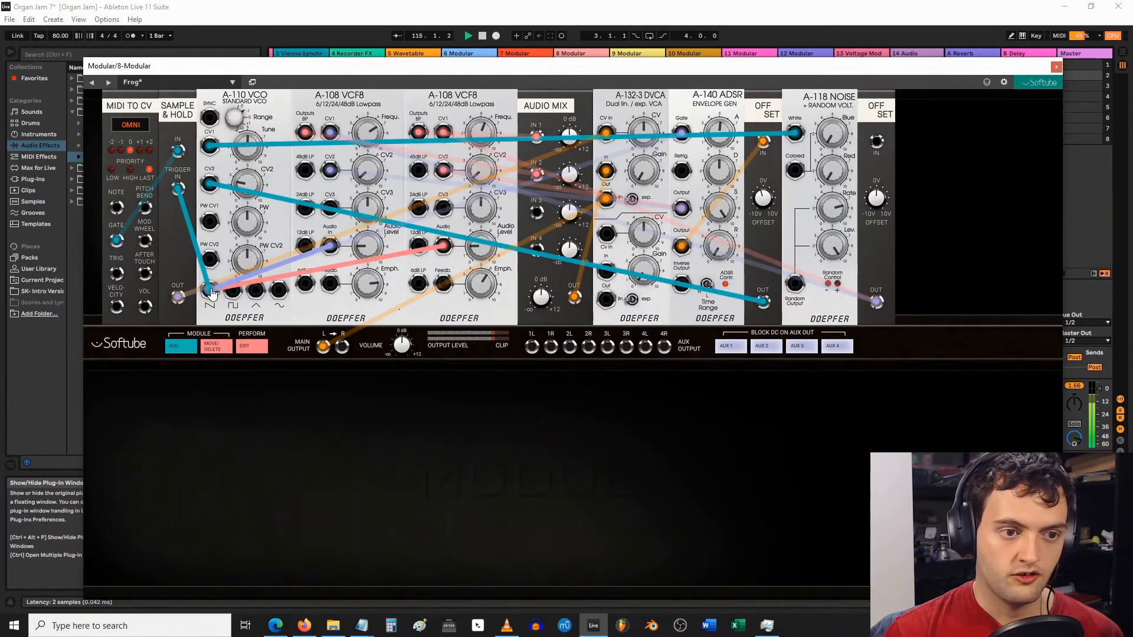
left_click_drag(330, 248, 444, 247)
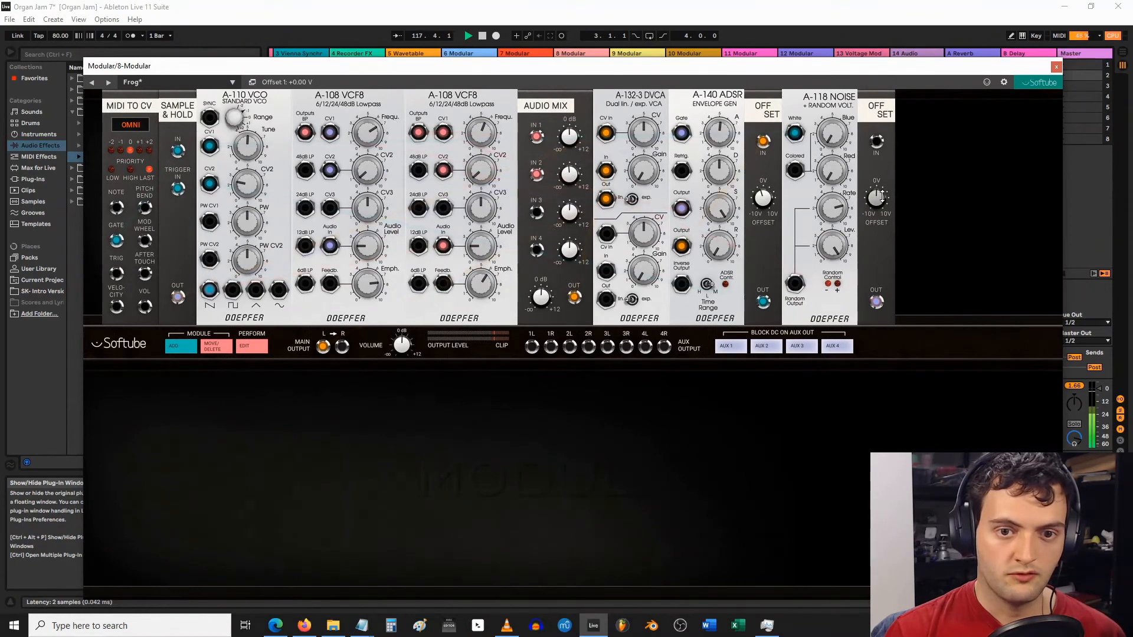
left_click_drag(877, 198, 874, 195)
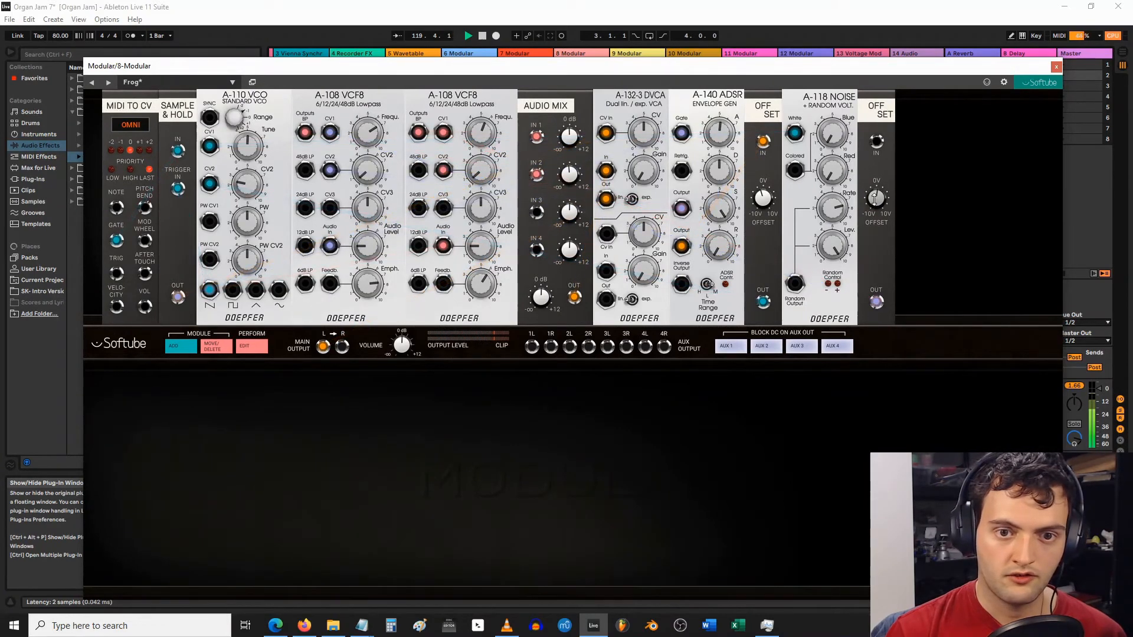
left_click_drag(875, 198, 876, 201)
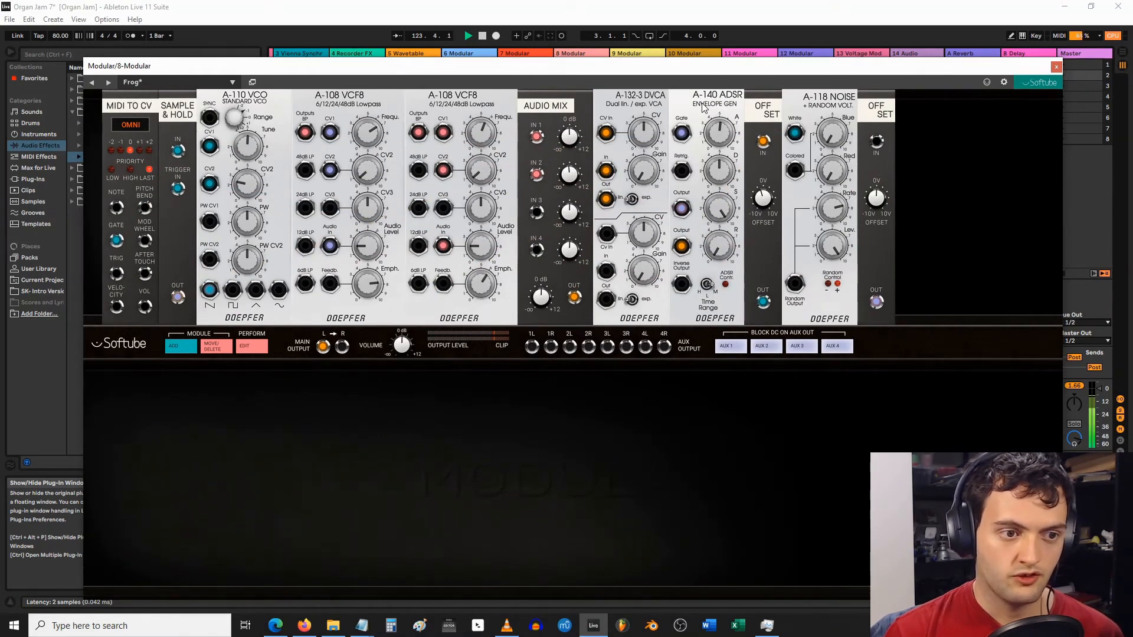
mouse_move(688, 252)
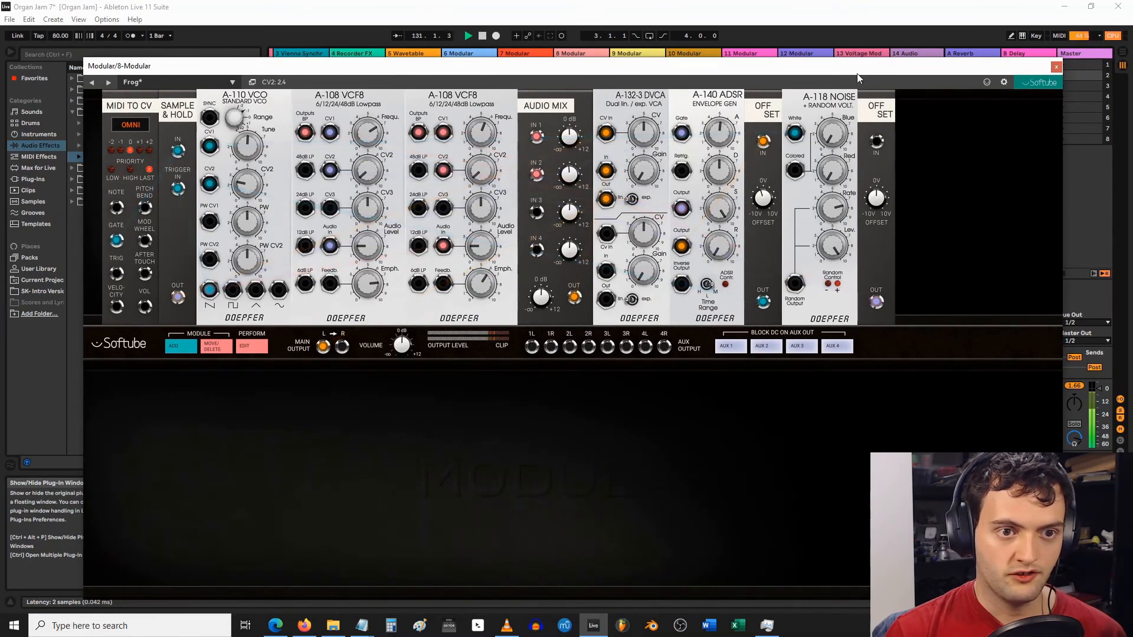
left_click(1057, 68)
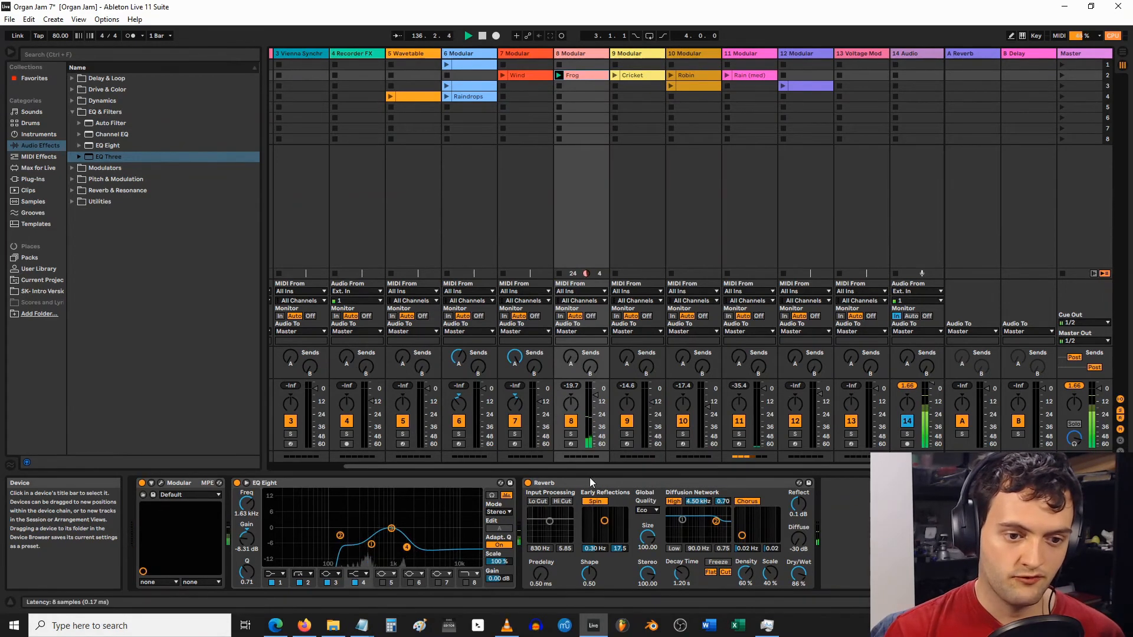
Bypass the Reverb on the Frog track to compare the dry sound, and re-enable it.
left_click(528, 484)
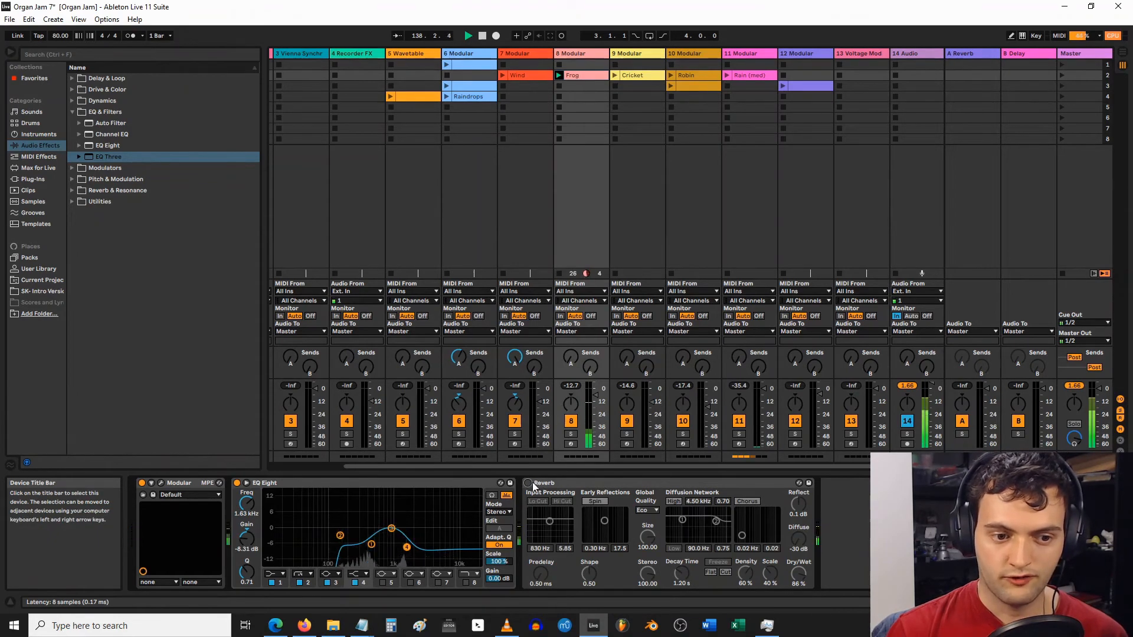
left_click(529, 483)
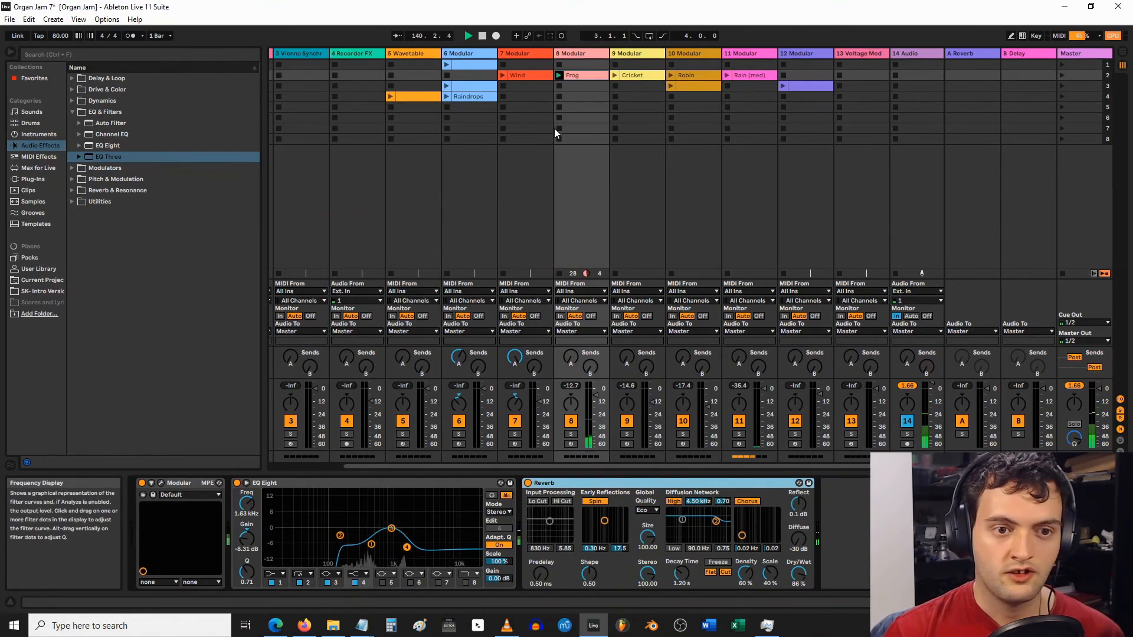
Launch the Wind clip on track 7 and open that track's Modular patch.
left_click(535, 111)
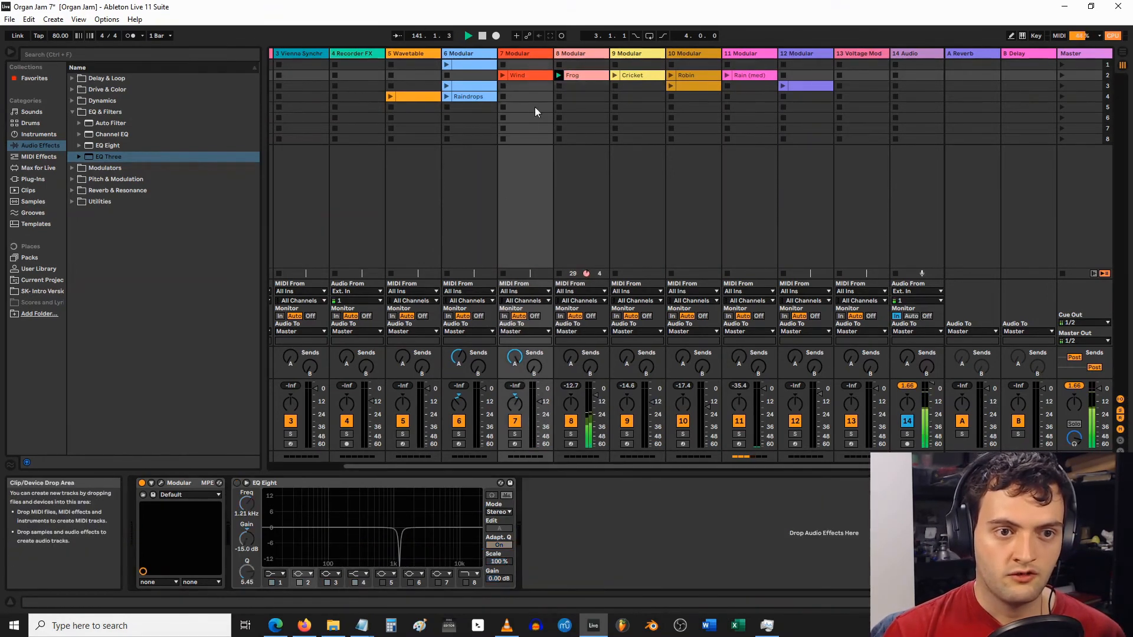
left_click(503, 75)
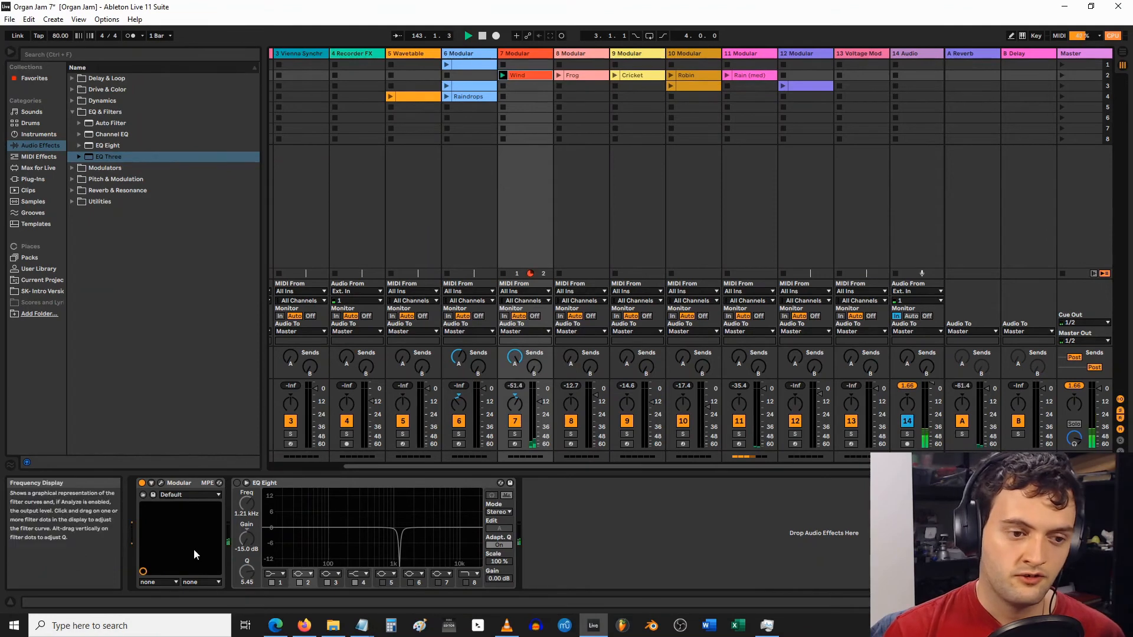
left_click(162, 484)
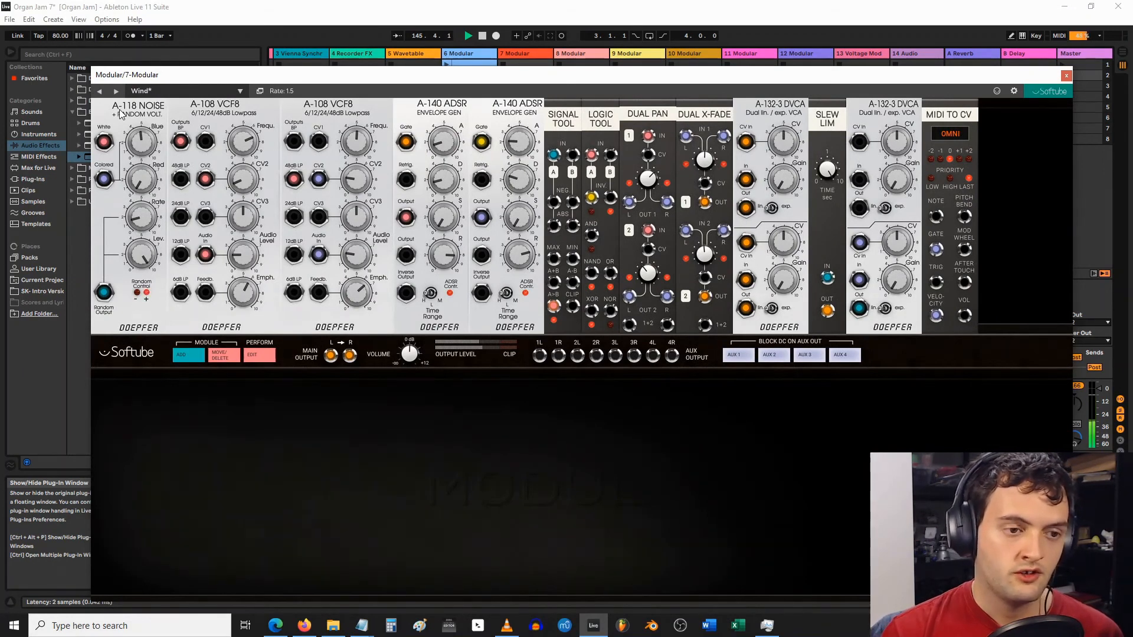
Examine the Wind patch's noise random output and trace the cable from the second VCF8's 48dB LP output to Dual Pan input 2.
mouse_move(99, 296)
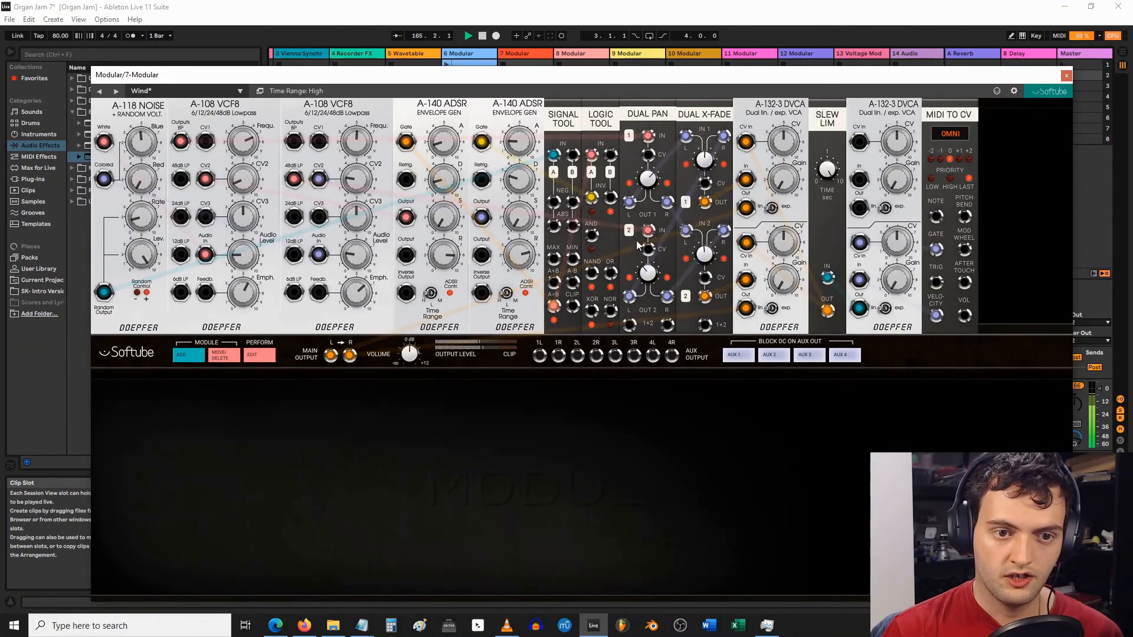
left_click_drag(648, 231, 621, 237)
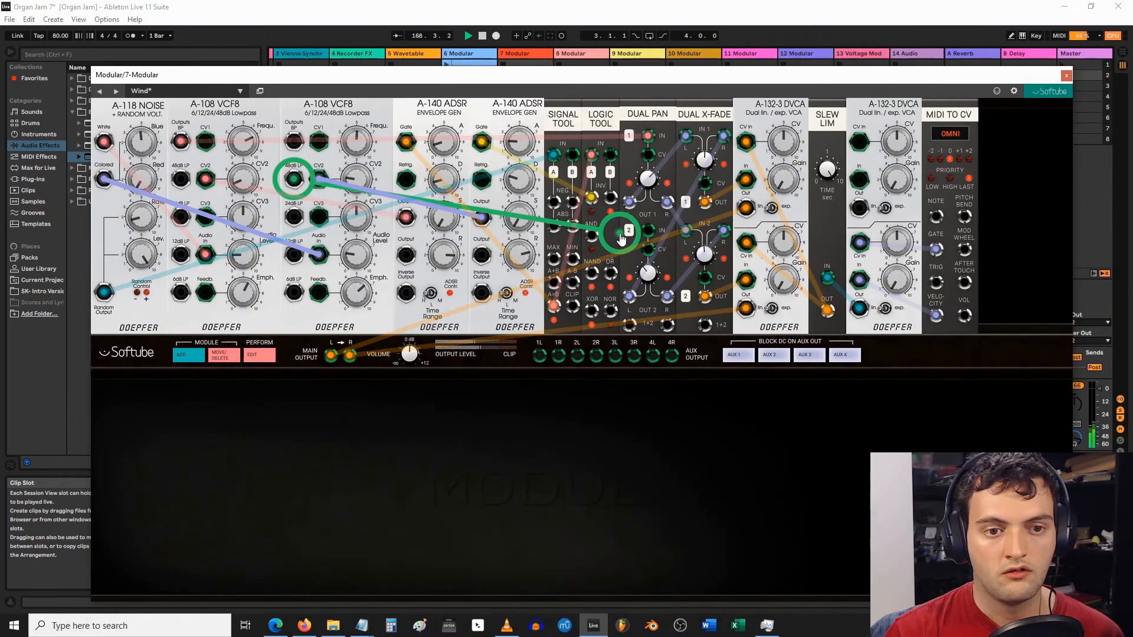
left_click_drag(621, 237, 813, 192)
Examine the frequency and CV controls of the two A-108 VCF8 filters, close the Wind patch and stop playback.
left_click_drag(629, 80, 601, 59)
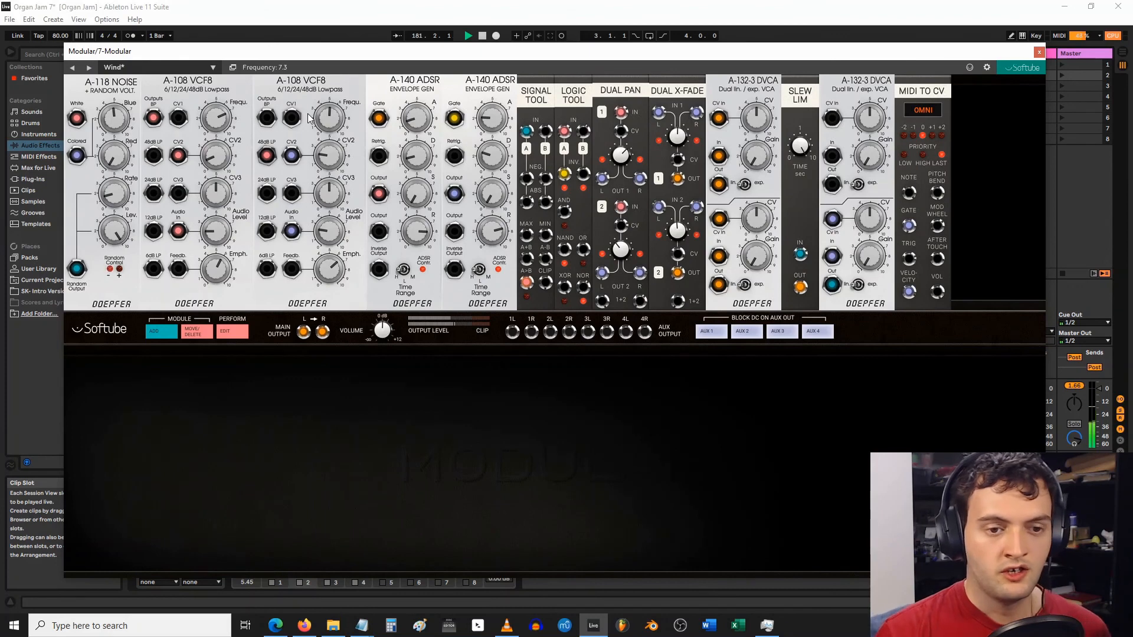
mouse_move(266, 166)
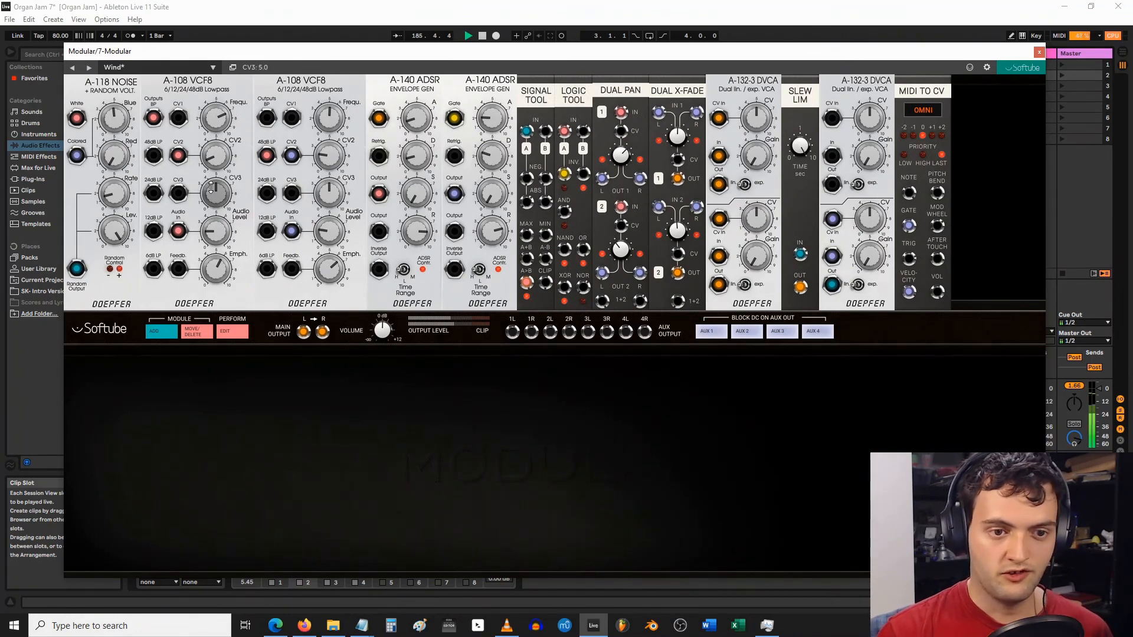
left_click(1039, 52)
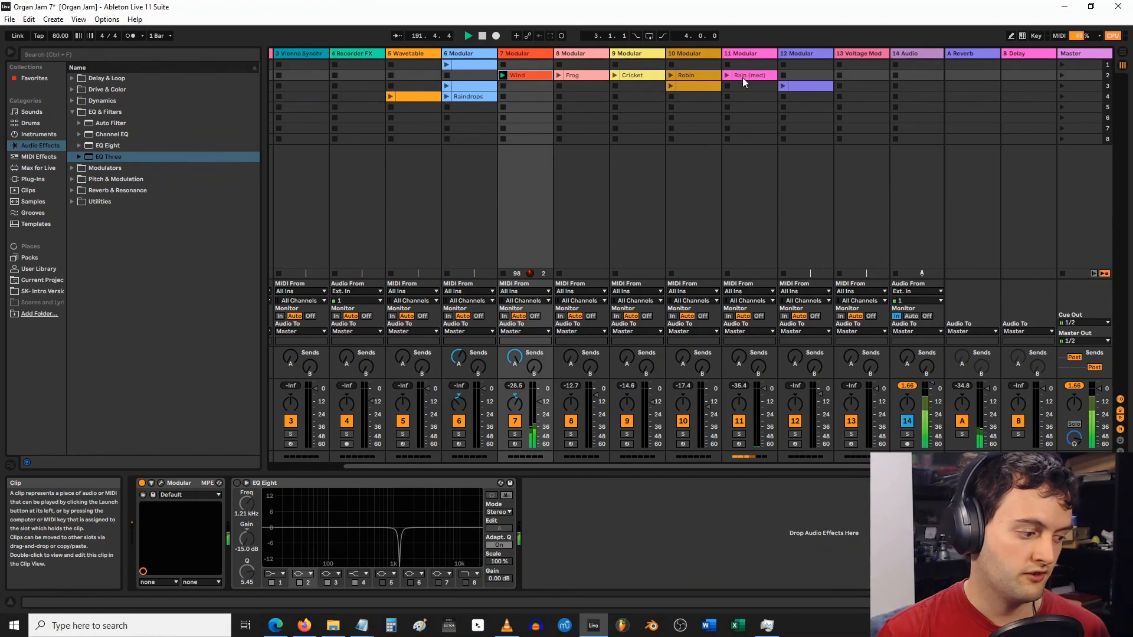
left_click(483, 36)
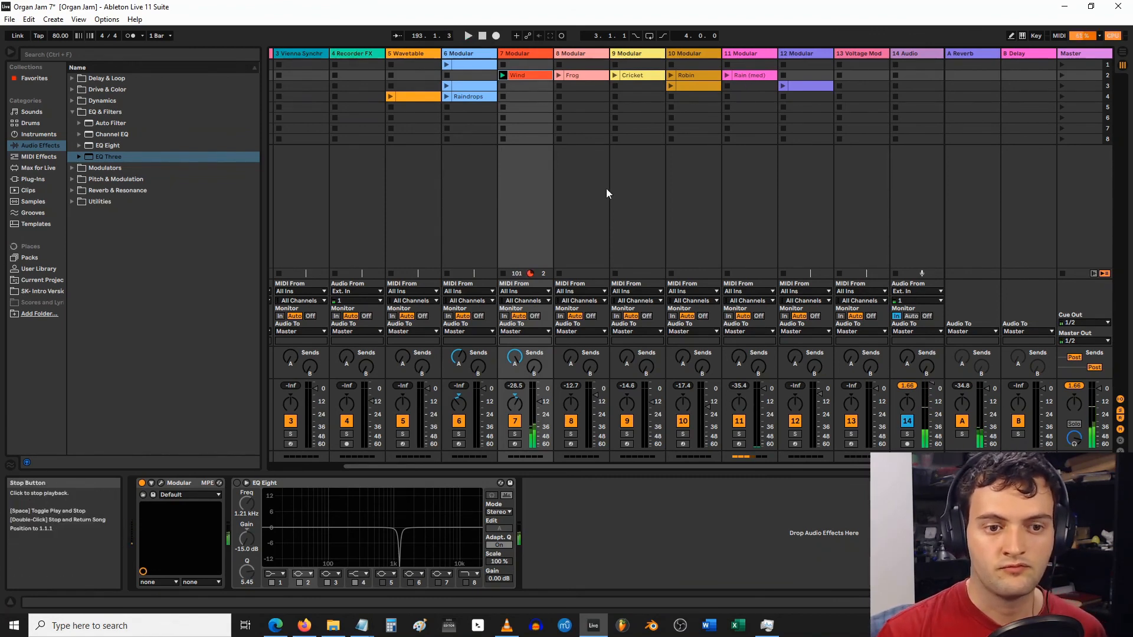